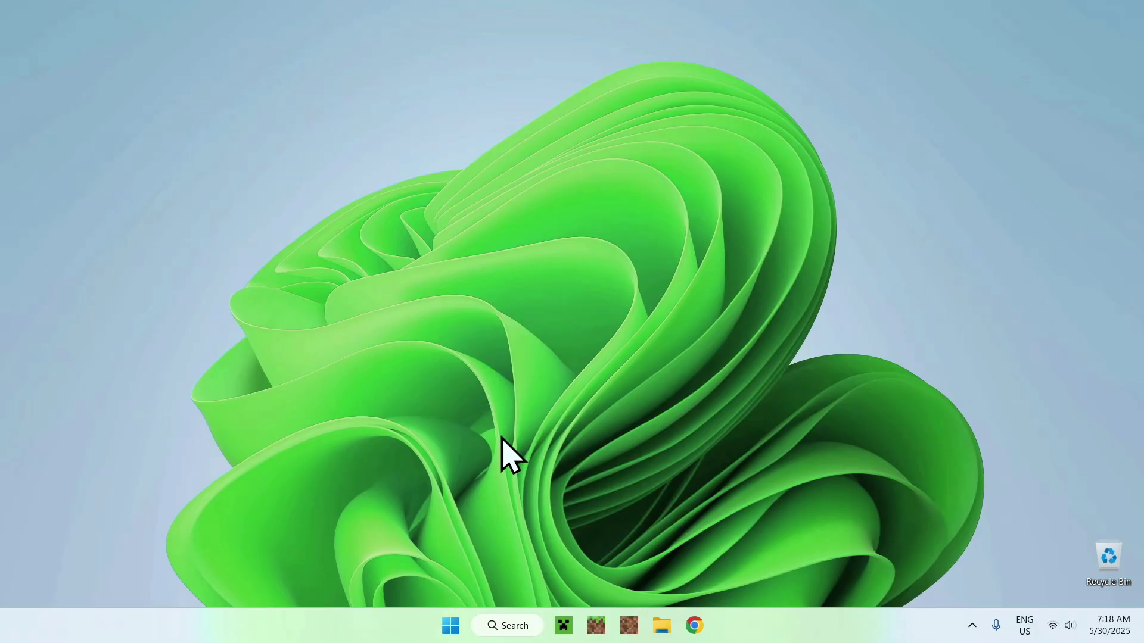
Step: Launch Chrome from the taskbar so a blank Google New Tab page opens
left_click(695, 623)
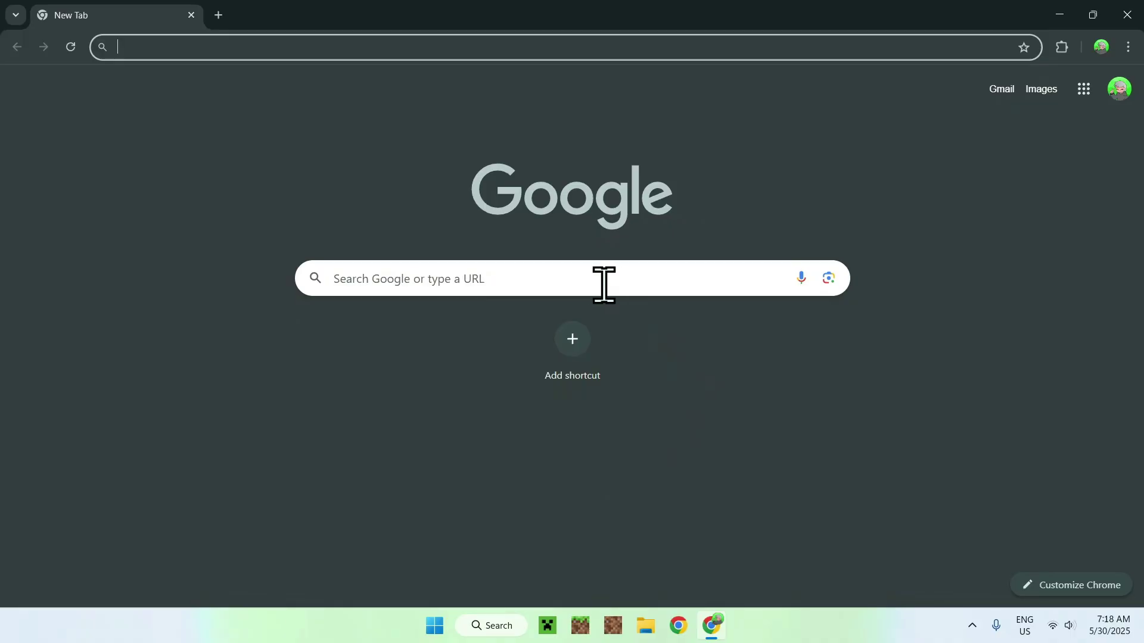
Step: Search Google for 'Modrinth' and go to the modrinth.com website
left_click(580, 279)
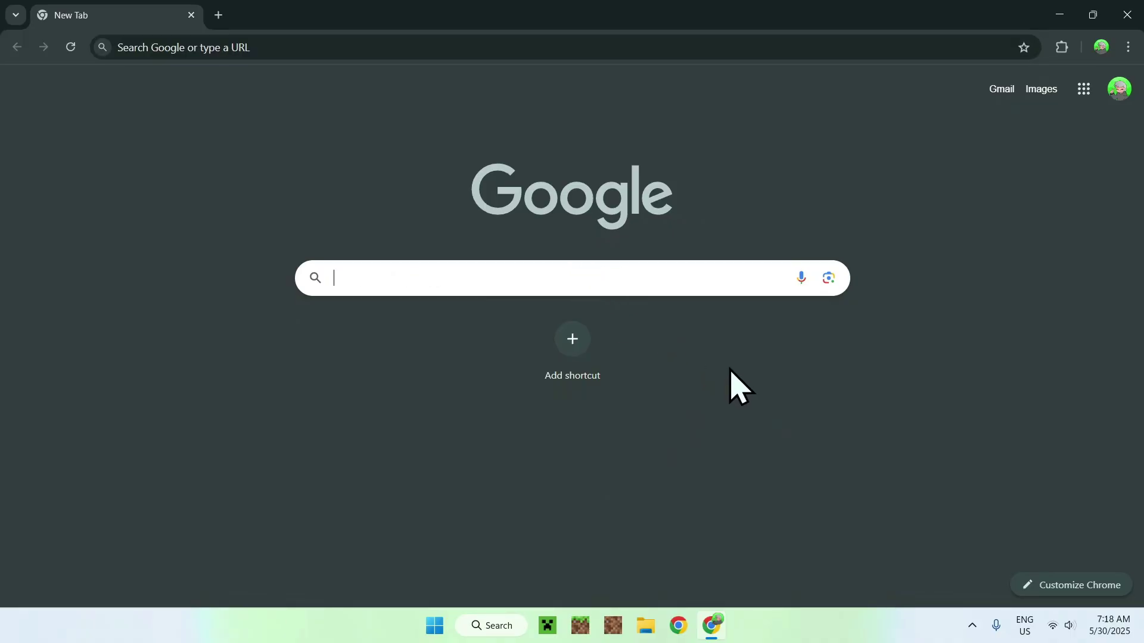
type("Mo")
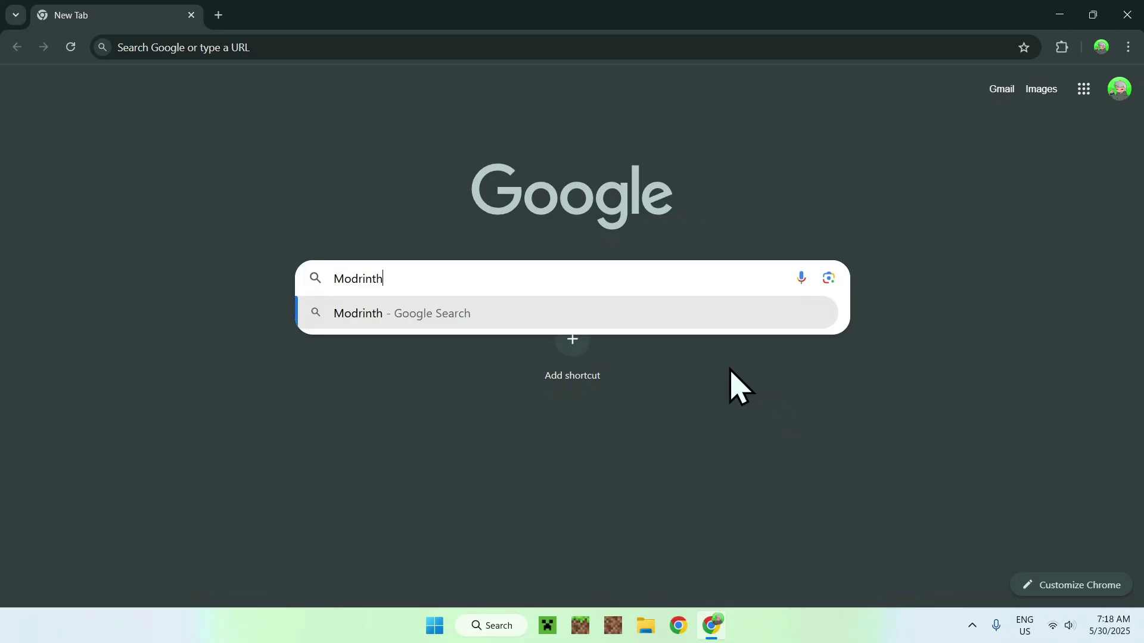
type("drinth")
key("Return")
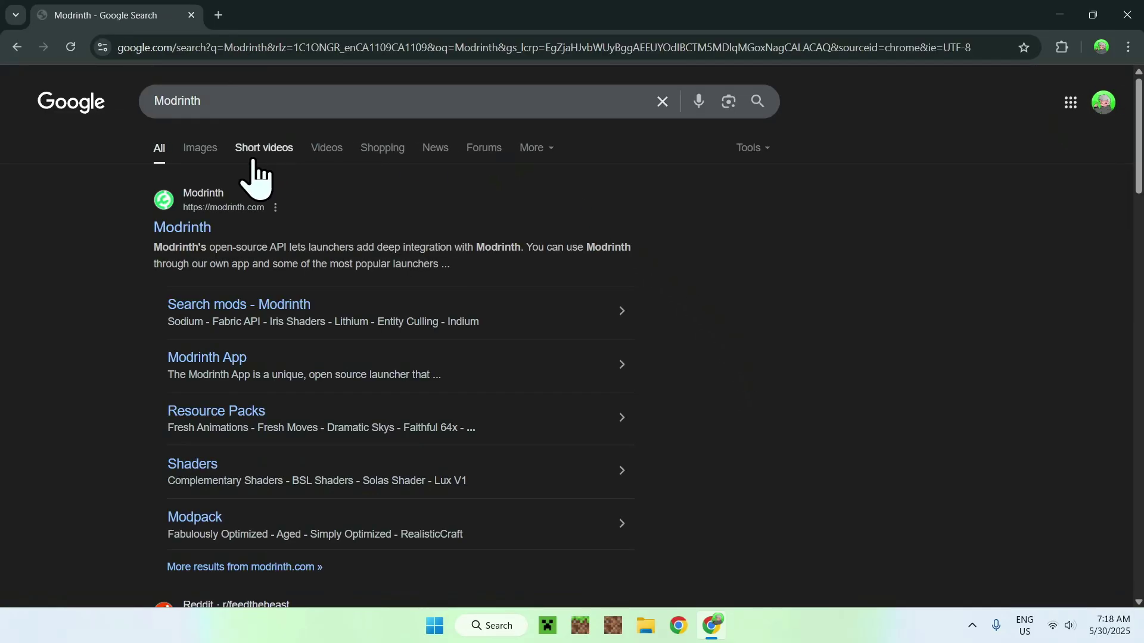
left_click(179, 232)
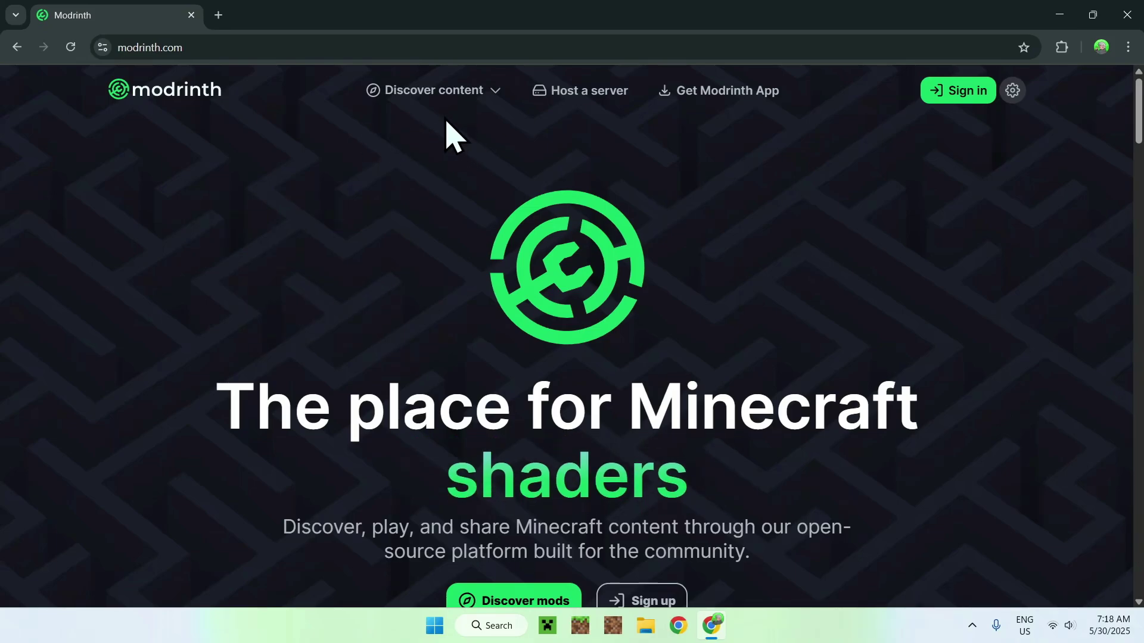
Step: Browse Modrinth's Mods catalogue, search 'Pixelmon', and open the Pixelmon mod page
left_click(444, 94)
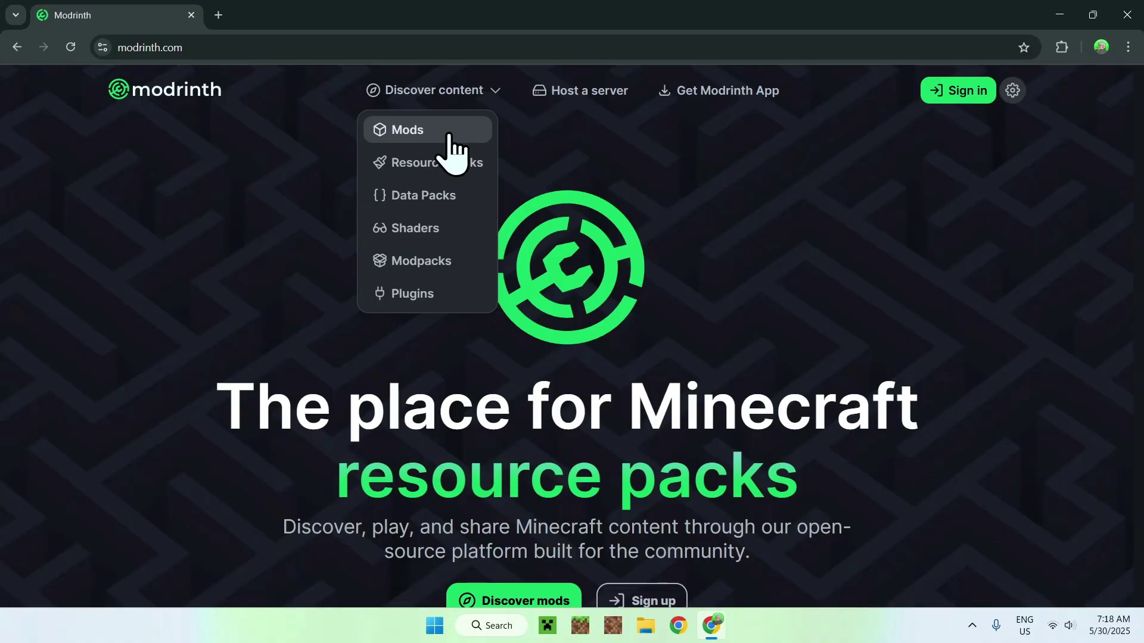
left_click(450, 130)
left_click(498, 179)
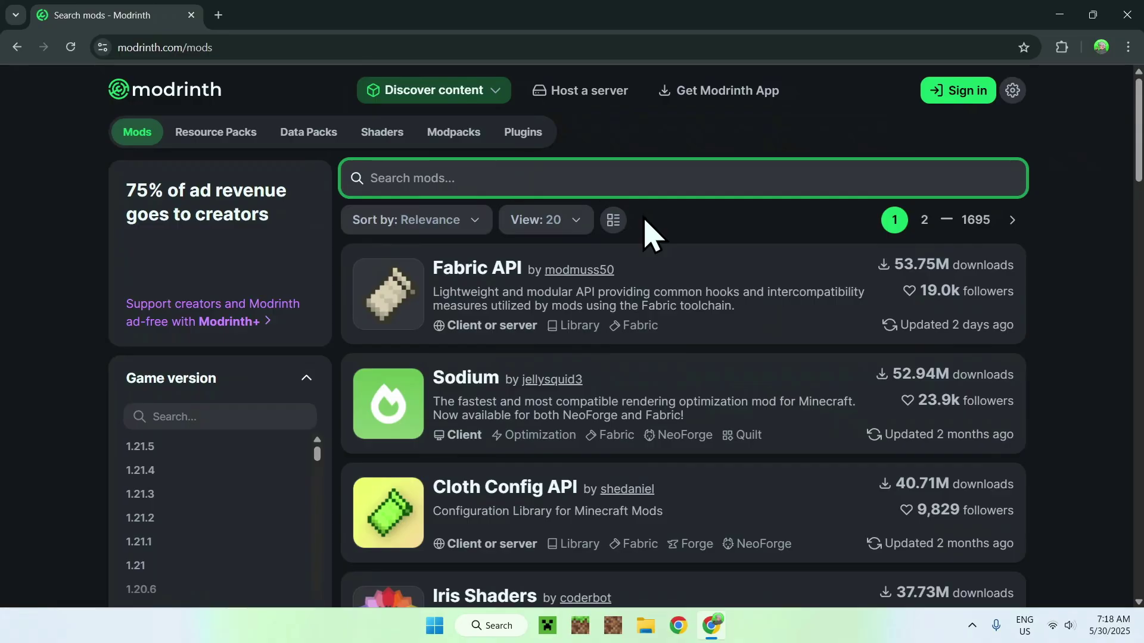
type("Pixelmon")
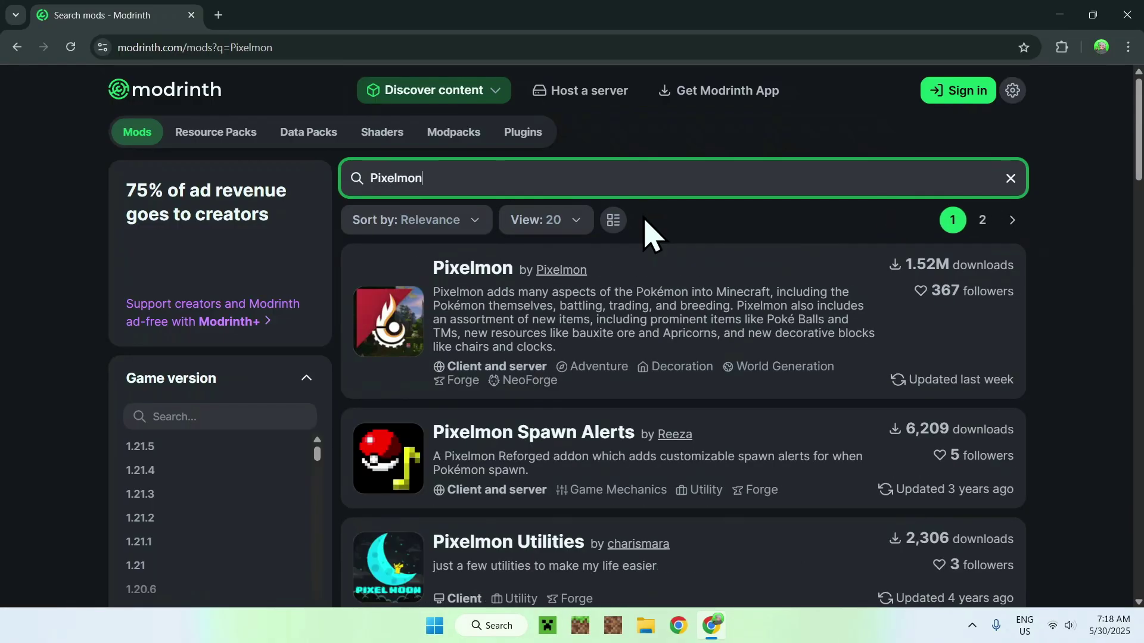
left_click(480, 271)
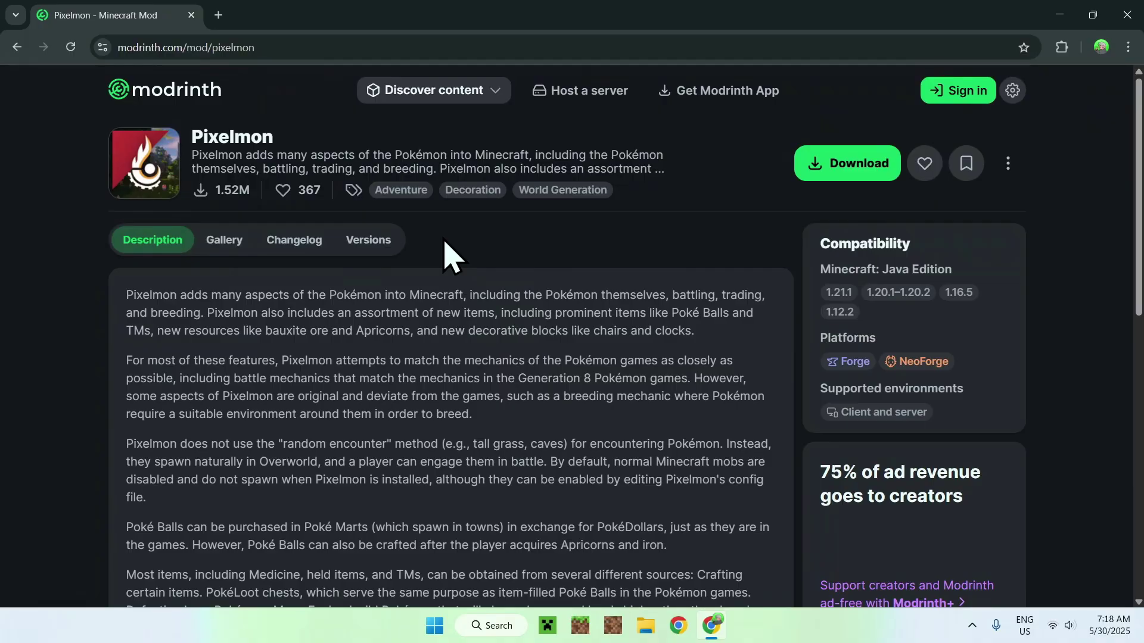
Step: Filter Pixelmon versions to Minecraft 1.21.1, download 9.3.1, and open a new browser tab
left_click(369, 245)
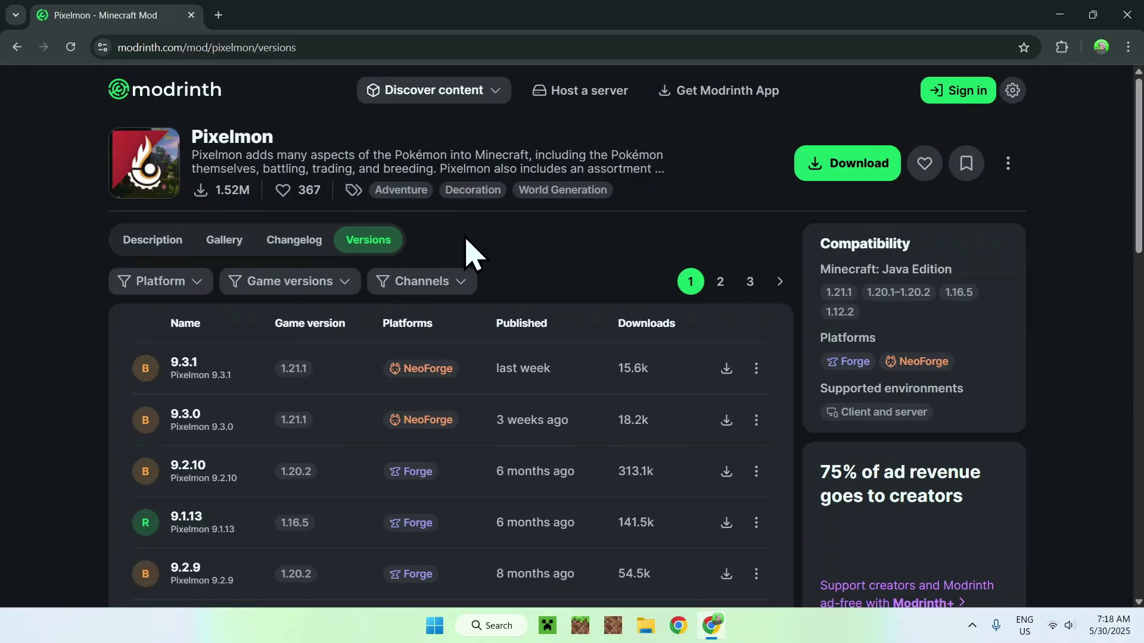
left_click(282, 284)
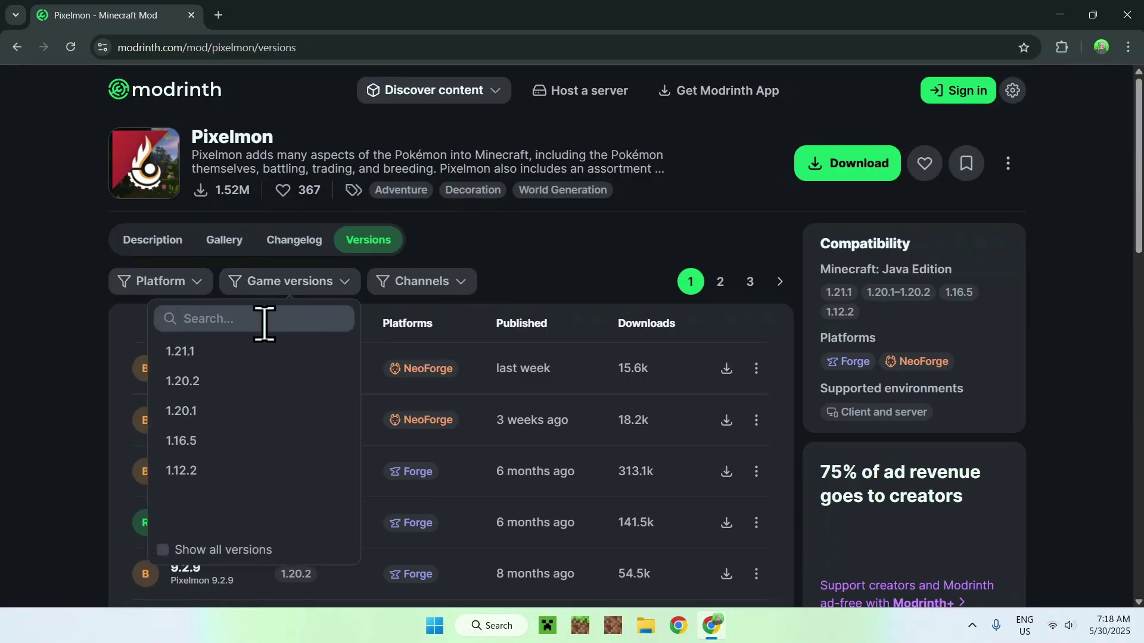
left_click(246, 352)
left_click(575, 285)
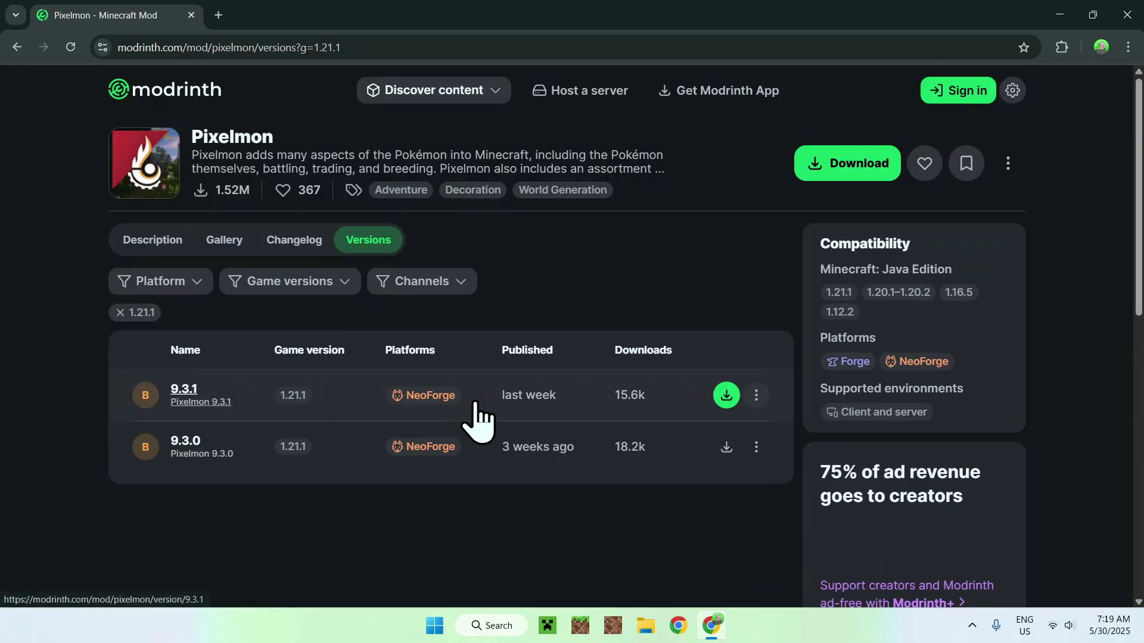
left_click(725, 396)
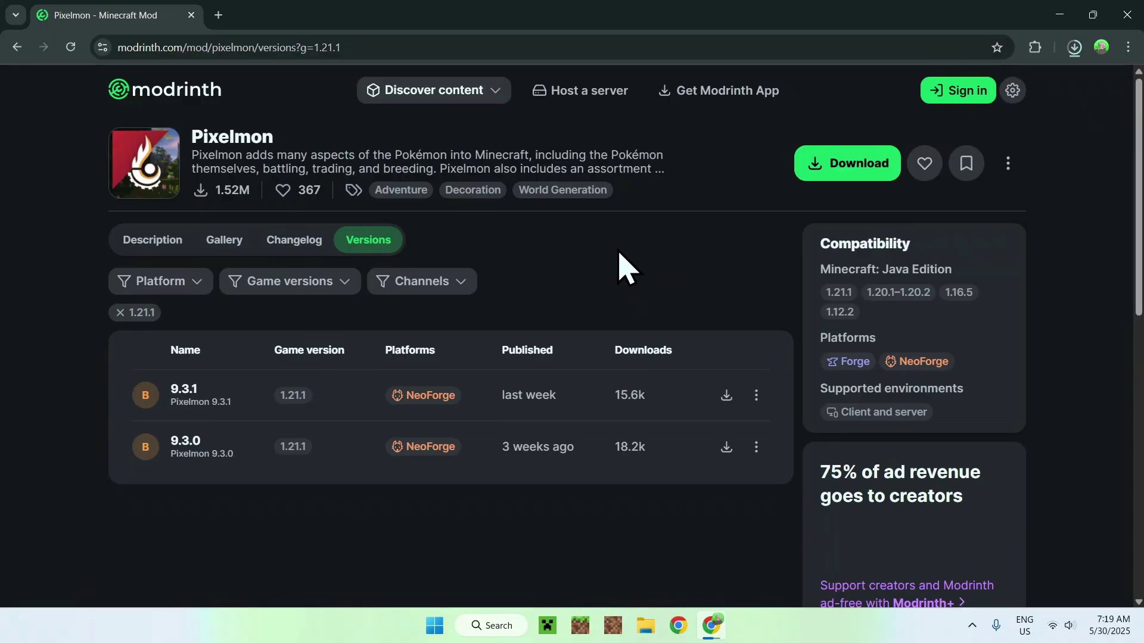
left_click(219, 15)
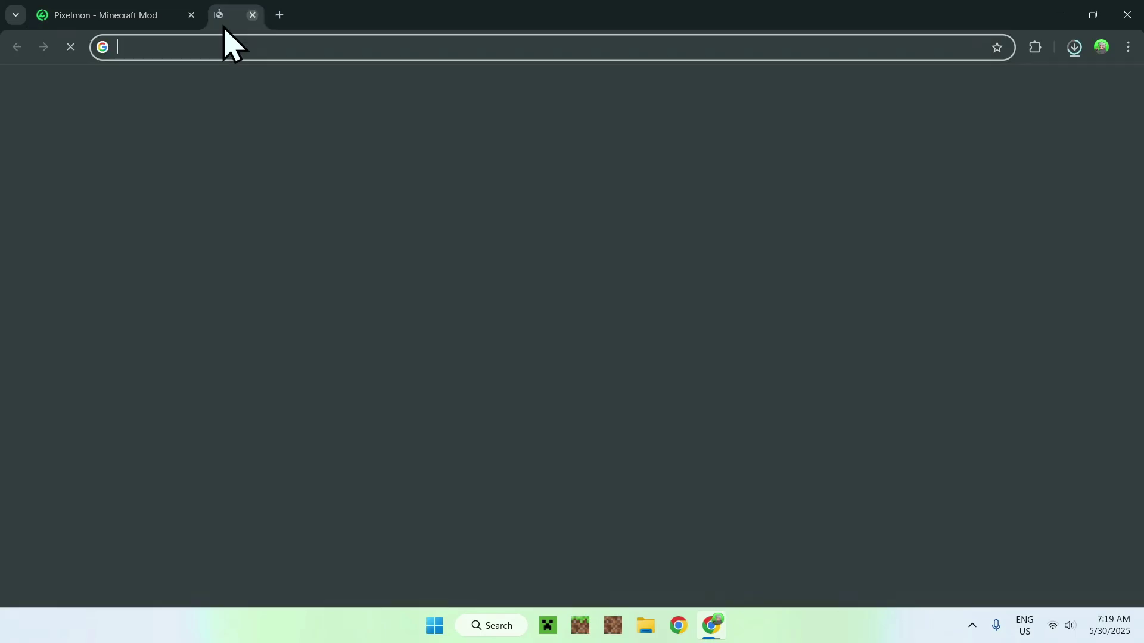
Step: Search Google for 'NeoForge' and follow the NeoForged site's 'For Other Versions' link to the version list
left_click(345, 278)
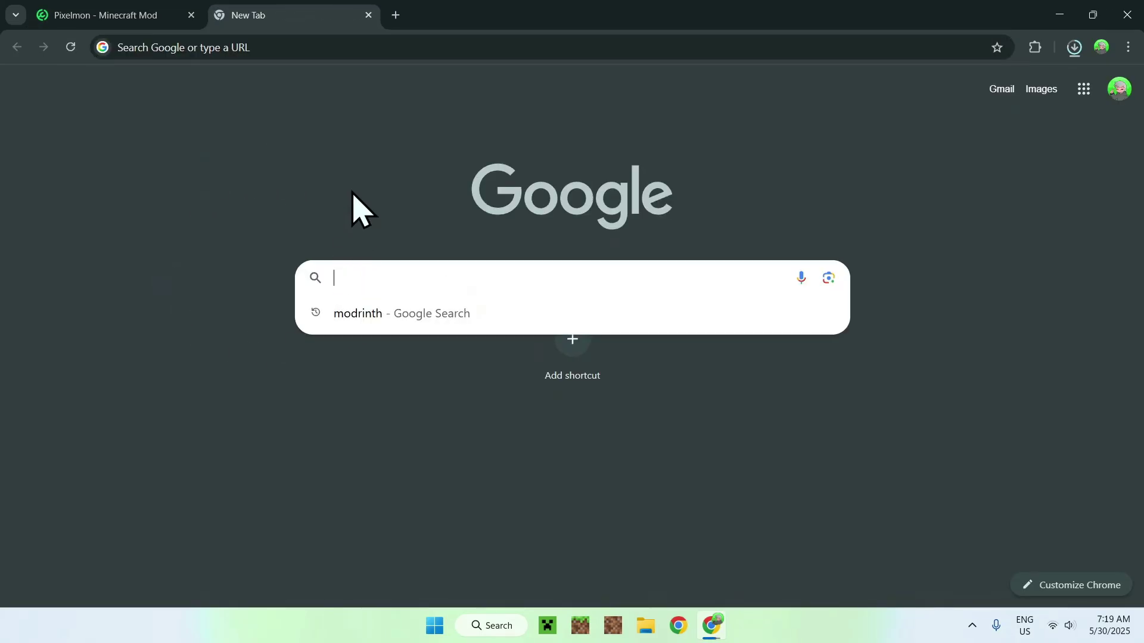
type("Ne")
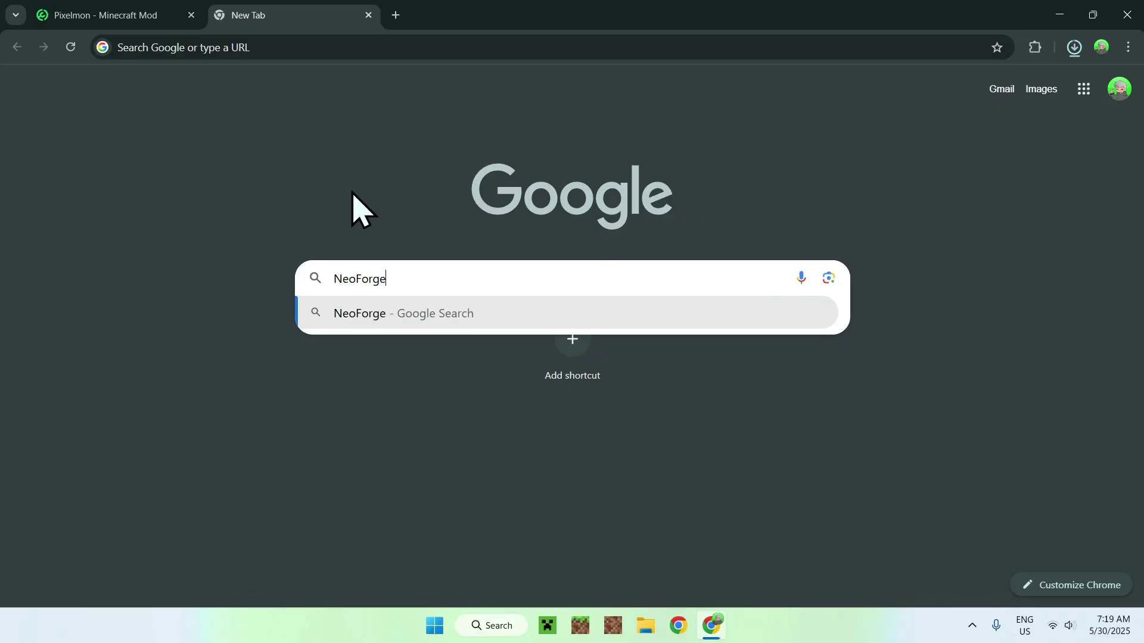
type("oForge")
key("Return")
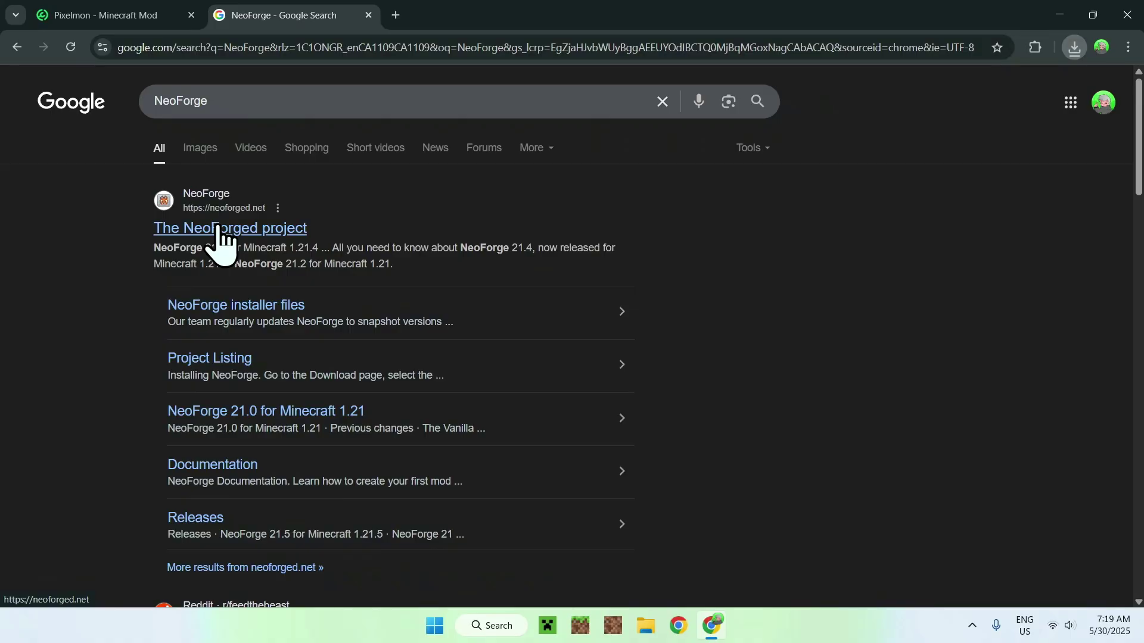
left_click(222, 233)
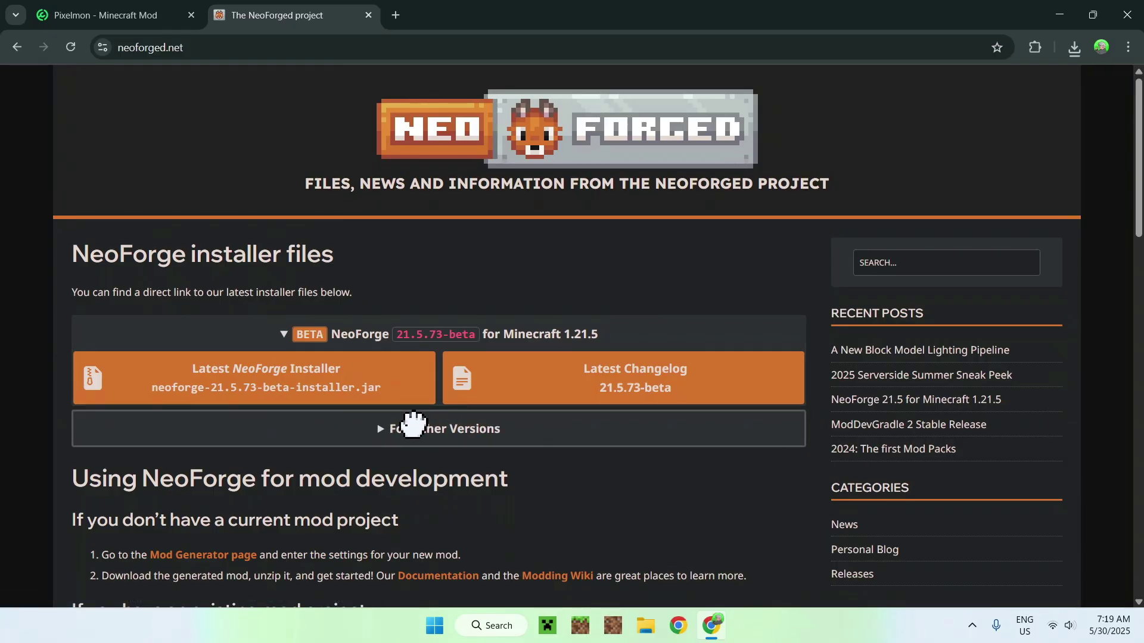
left_click(514, 417)
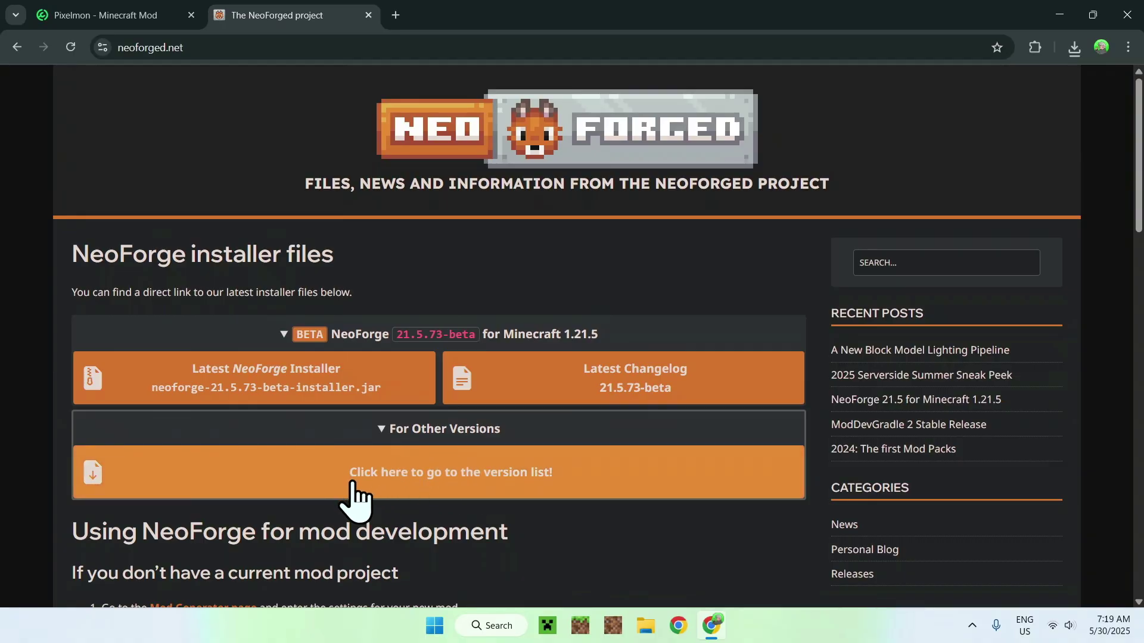
left_click(450, 478)
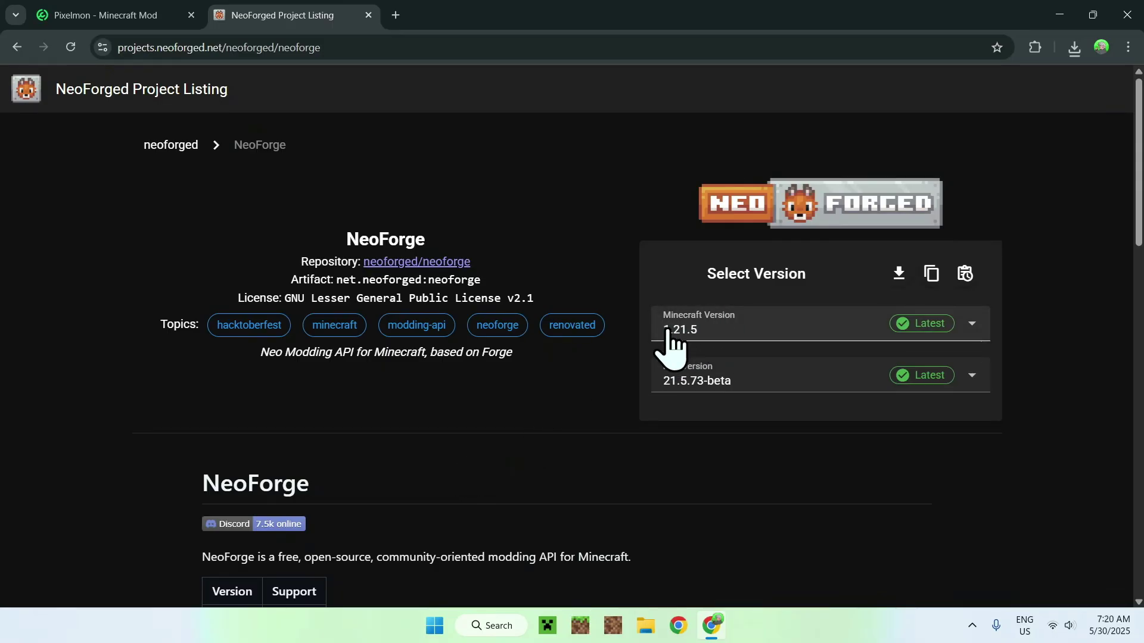
Step: Pick Minecraft 1.21.1, download neoforge-21.1.173-installer.jar, and start a new Google search tab
left_click(766, 332)
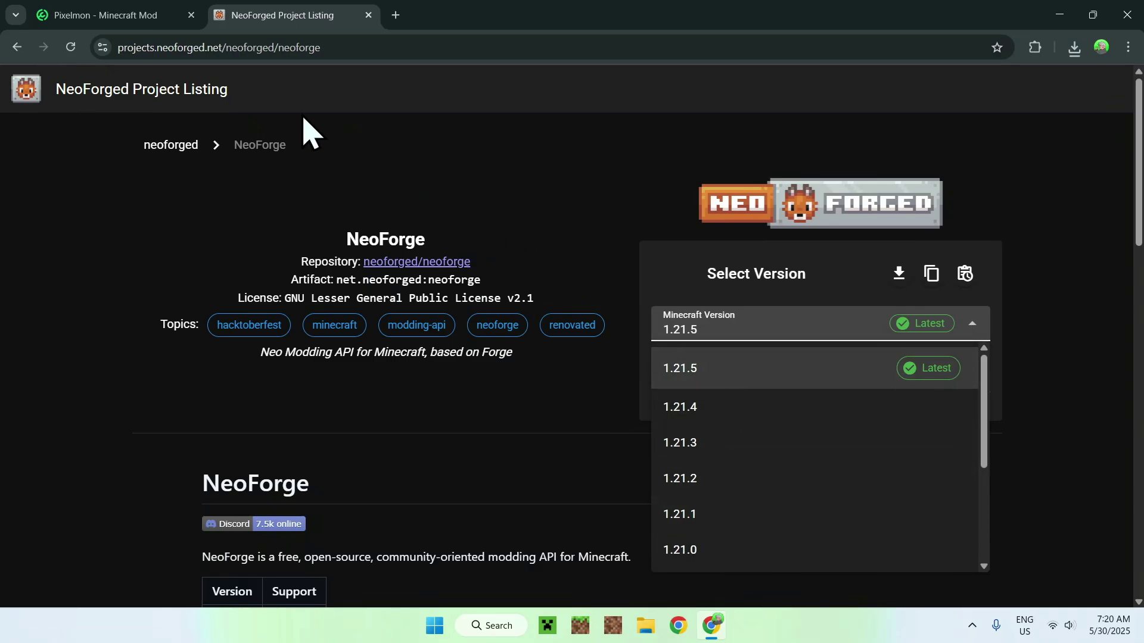
left_click(98, 16)
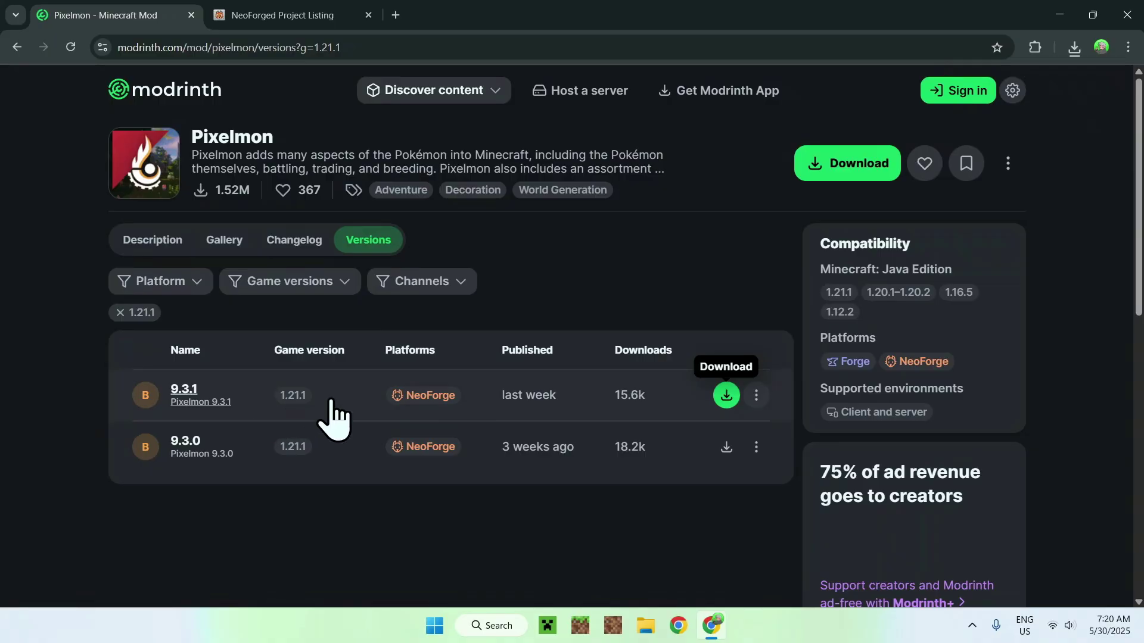
left_click(292, 15)
left_click(685, 329)
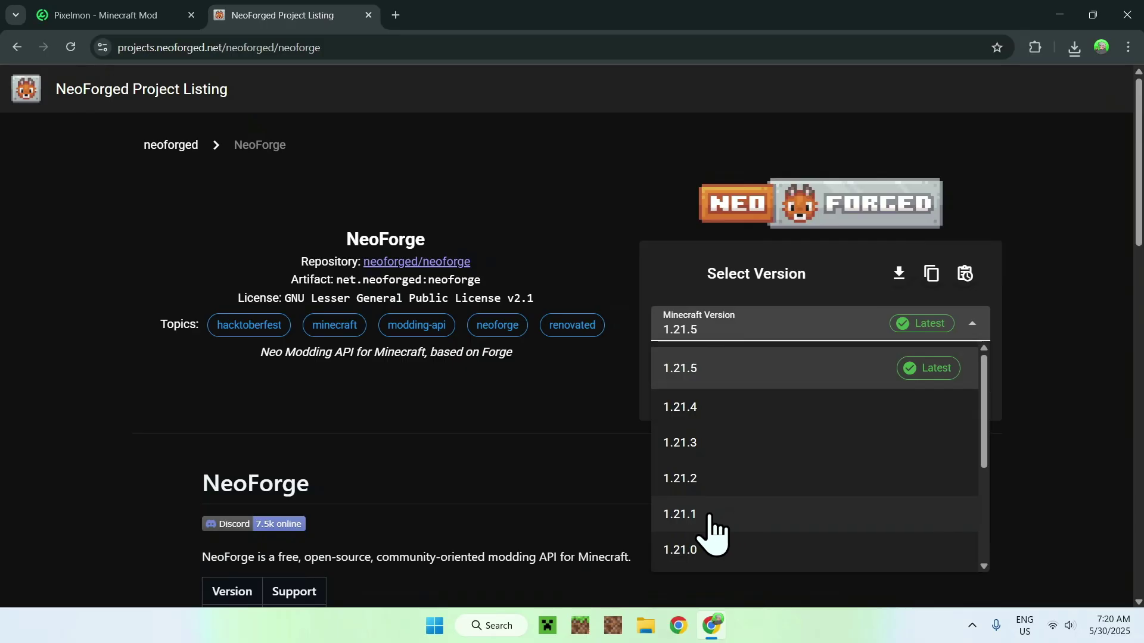
left_click(726, 516)
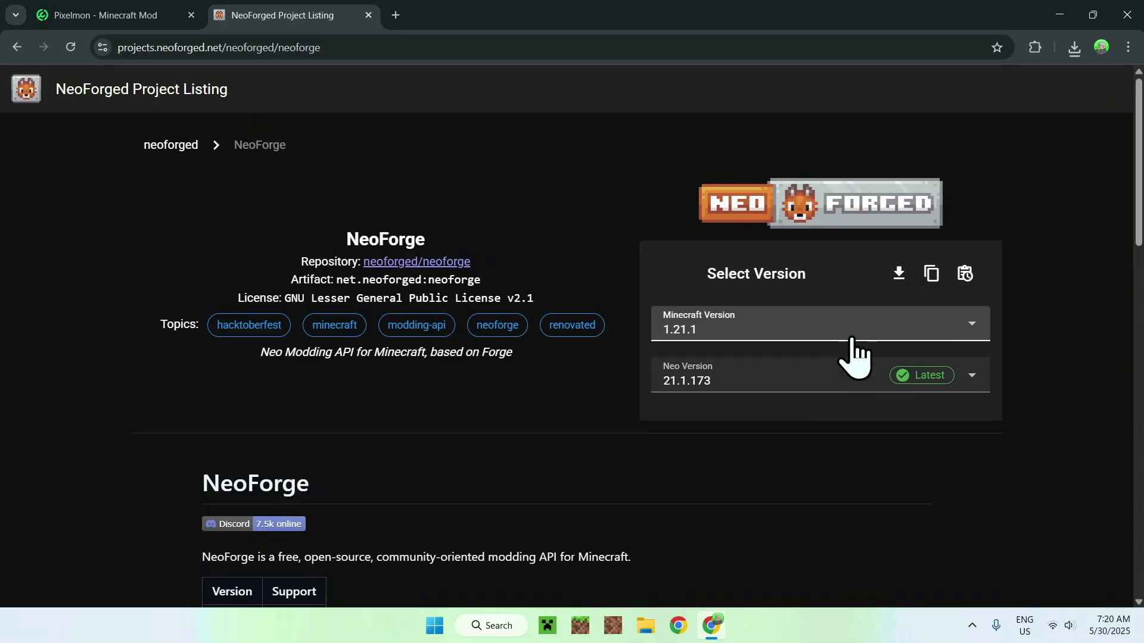
left_click(899, 275)
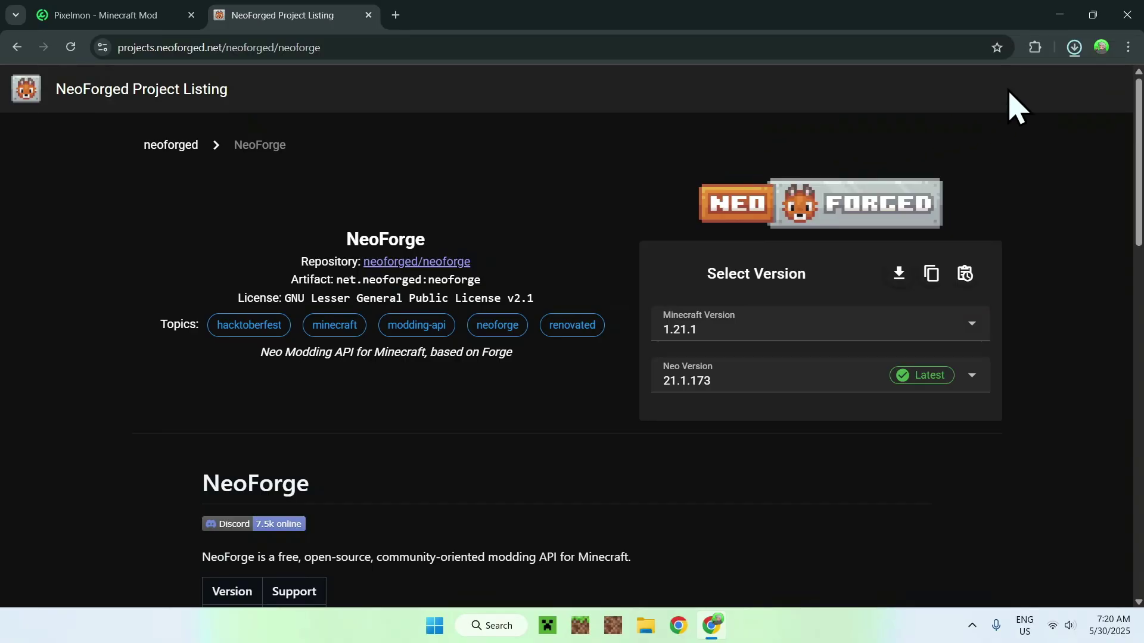
left_click(1076, 49)
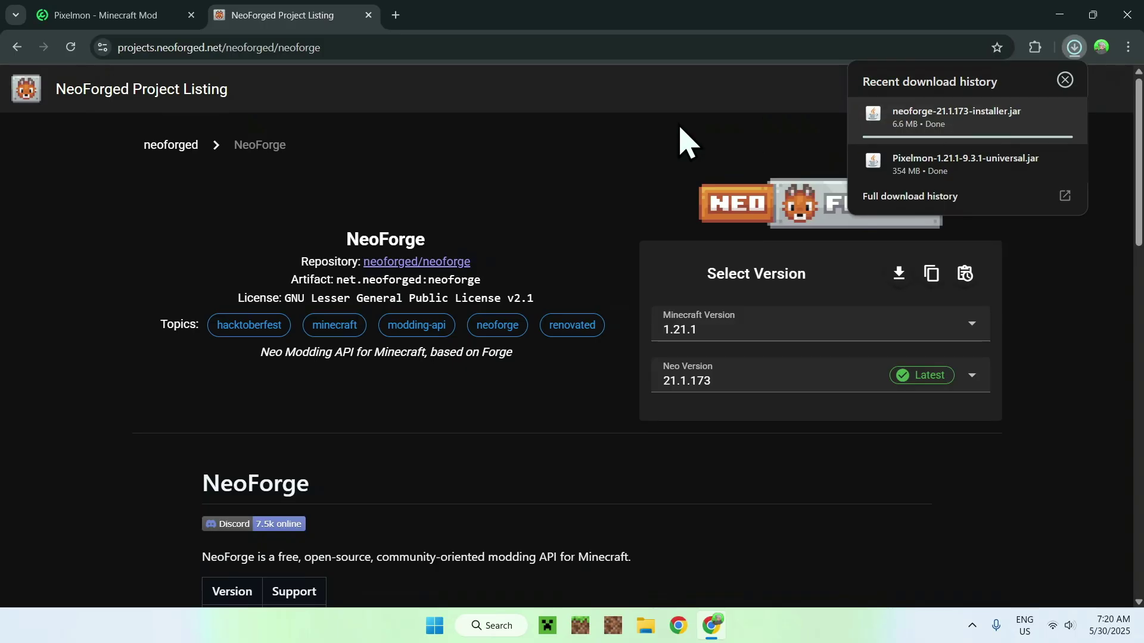
left_click(395, 15)
left_click(344, 280)
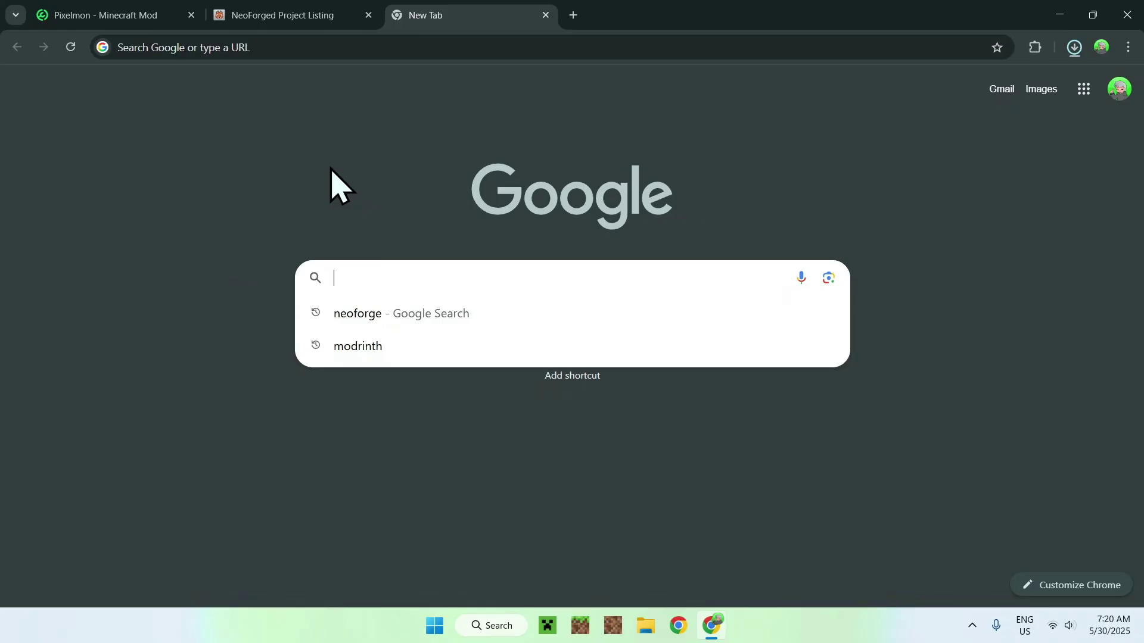
Step: Search 'JDK 24', open Oracle's Java Downloads, accept cookies, and show the Windows downloads
type("JDK 24")
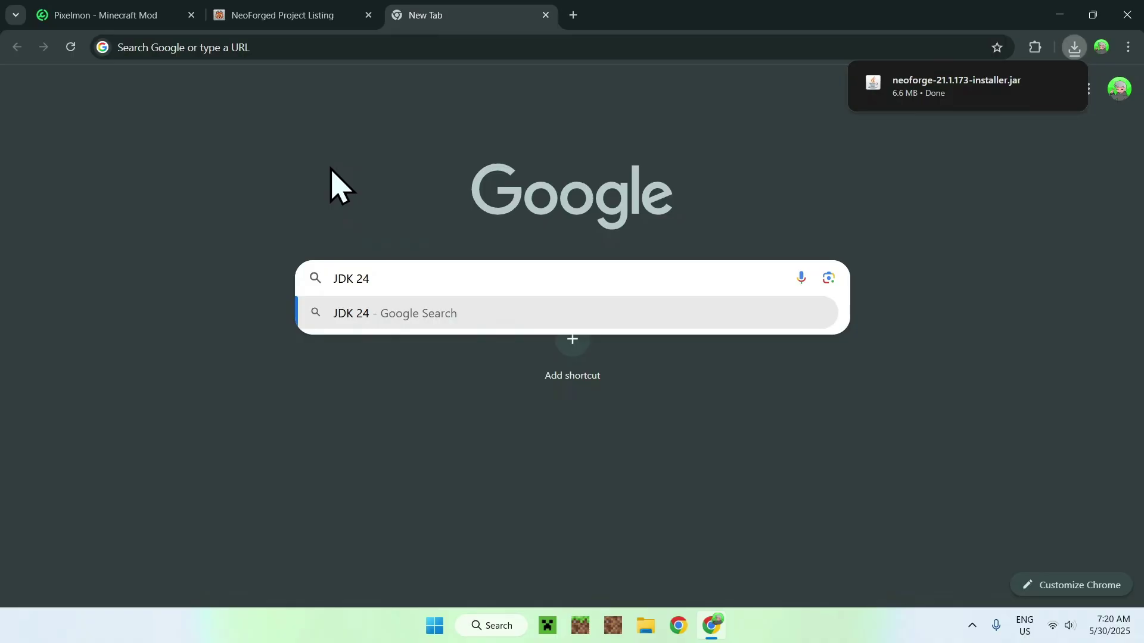
key("Return")
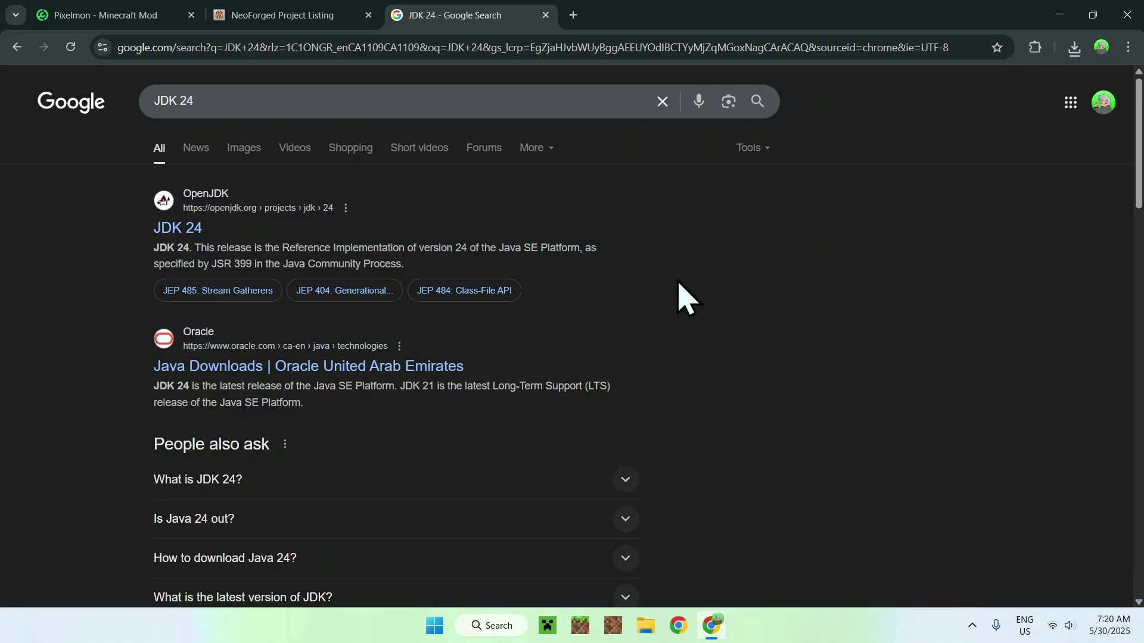
left_click(219, 369)
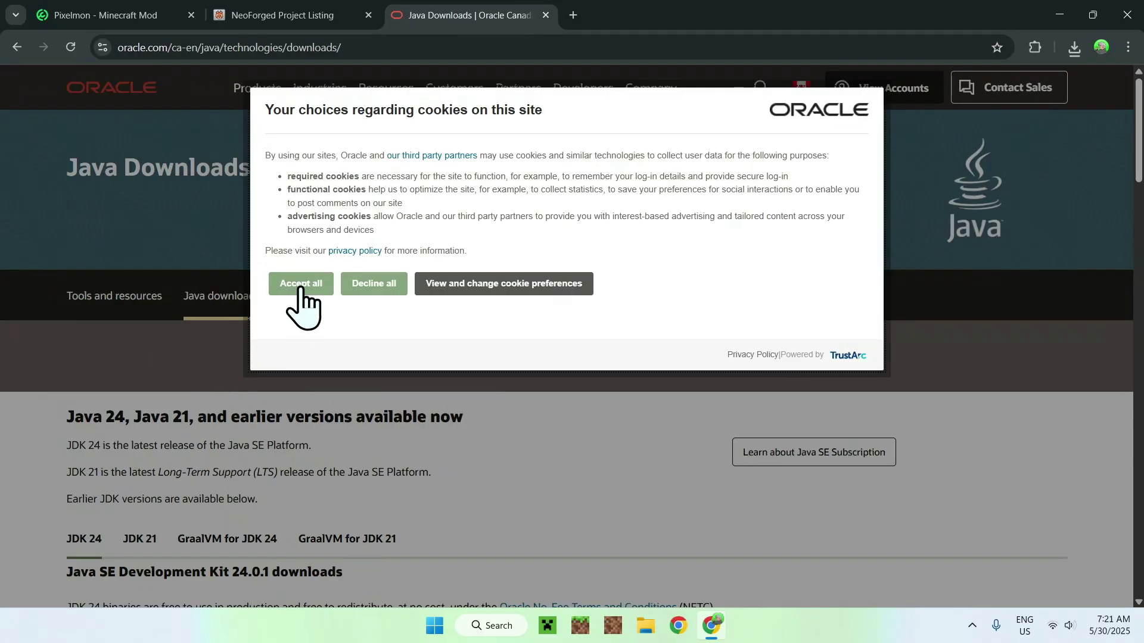
left_click(300, 284)
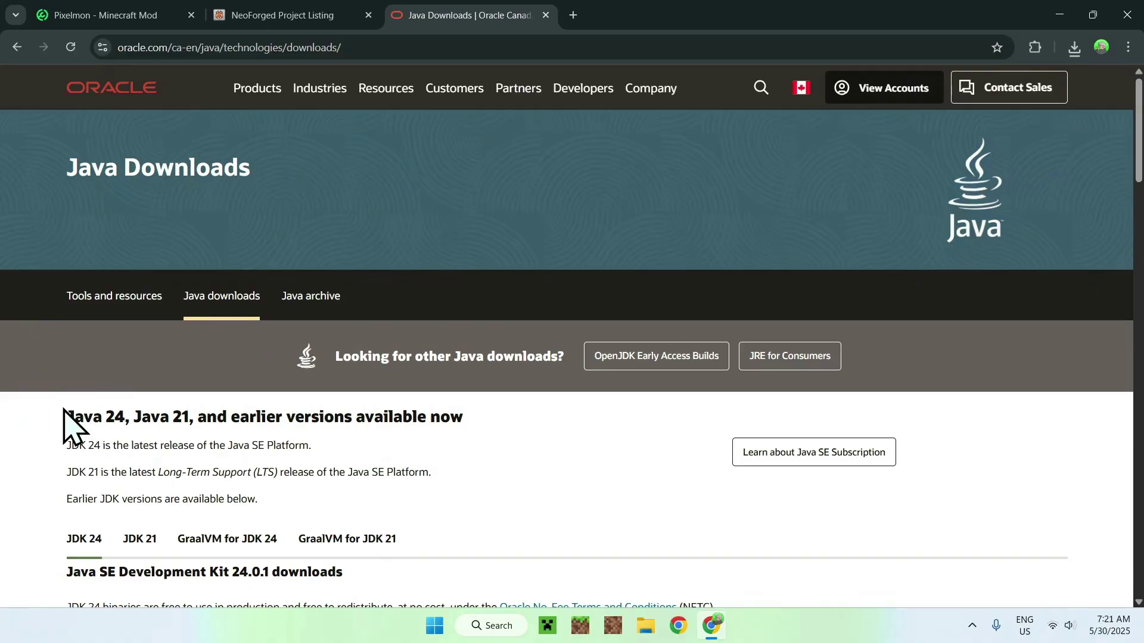
scroll(36, 423, "down", 3)
scroll(38, 400, "down", 3)
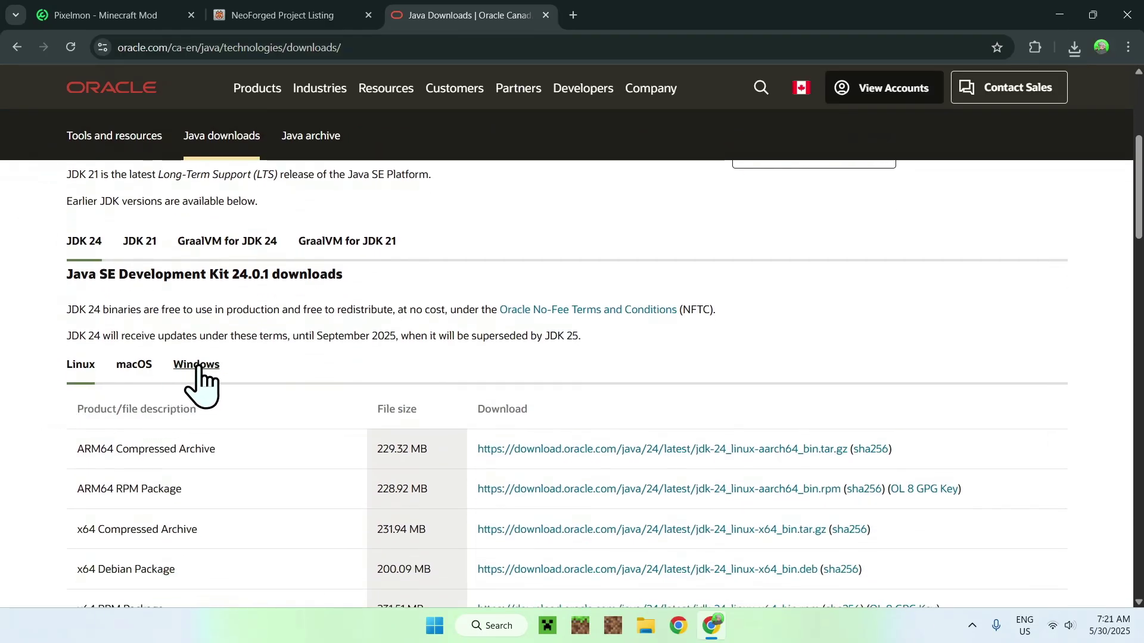
left_click(198, 381)
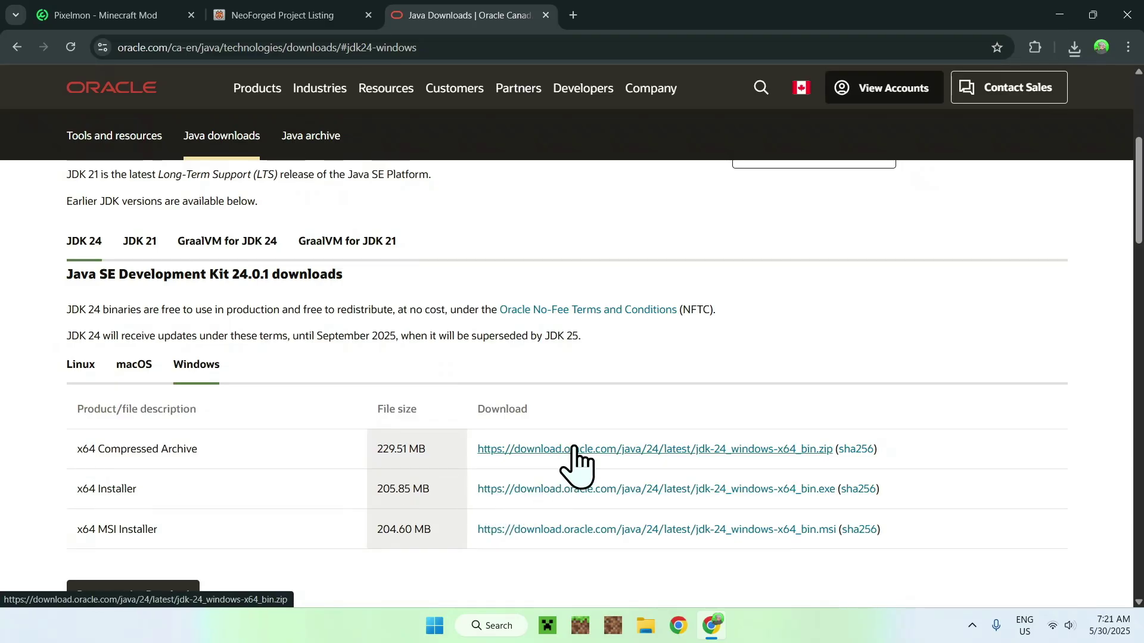
Step: Check the browser's recent downloads, then close Chrome
scroll(670, 383, "up", 5)
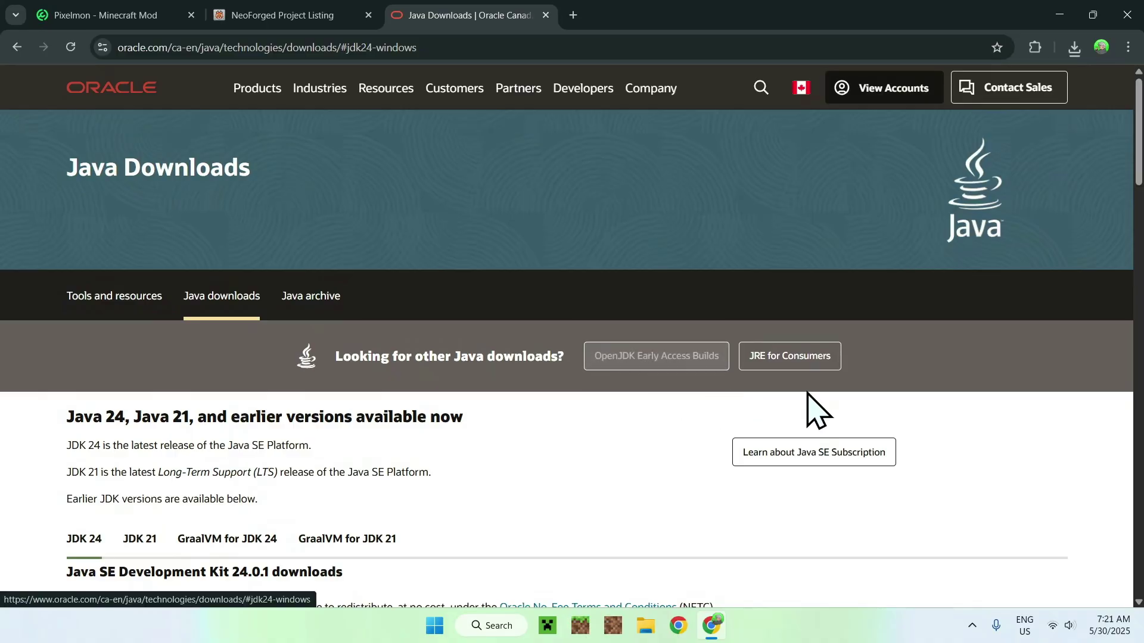
left_click(1074, 47)
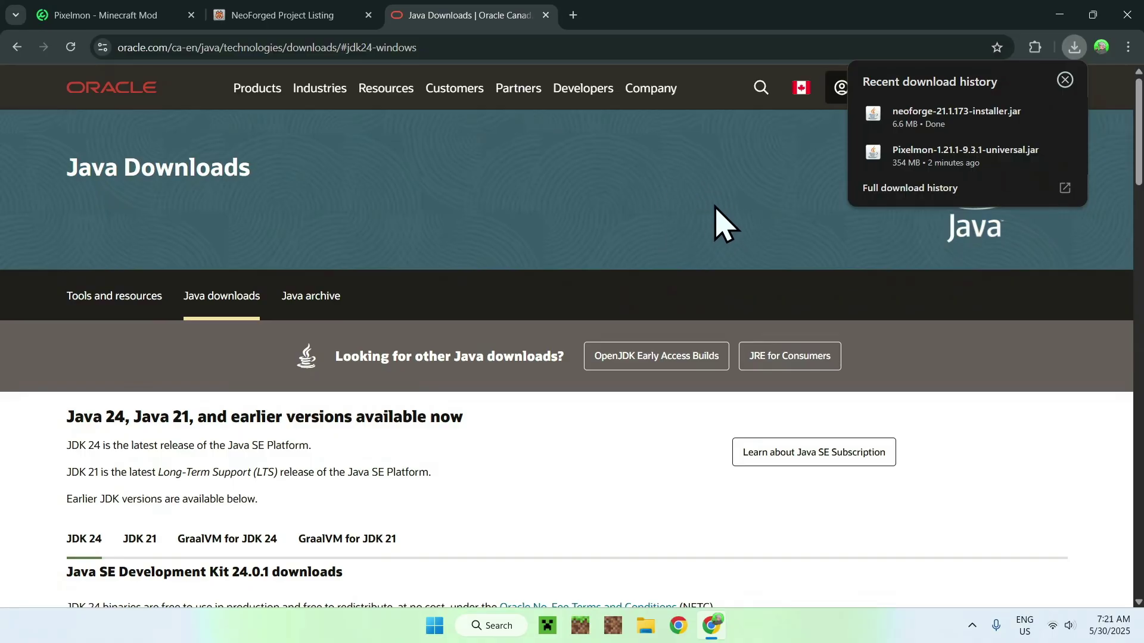
left_click(1127, 18)
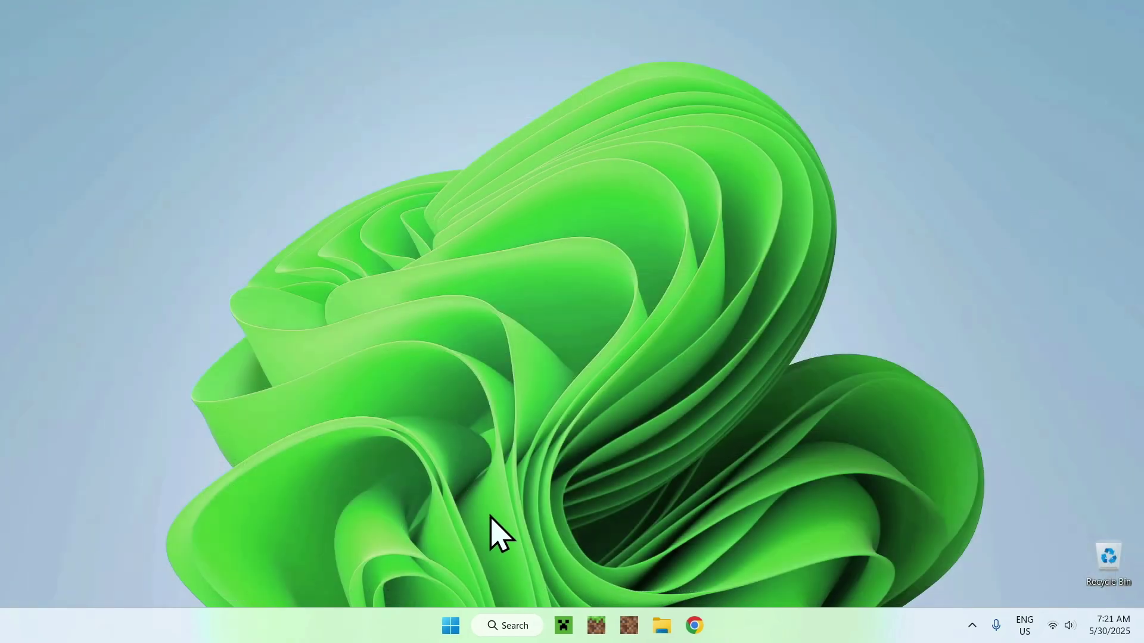
Step: Run neoforge-21.1.173-installer.jar from Downloads and install the client into .minecraft
left_click(660, 626)
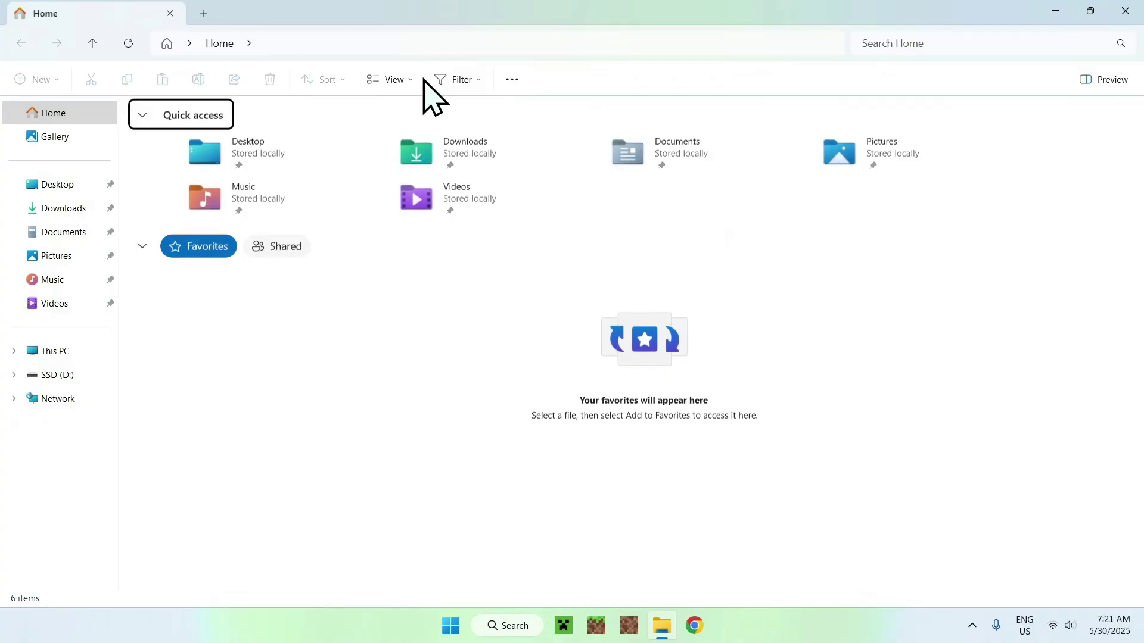
left_click(52, 207)
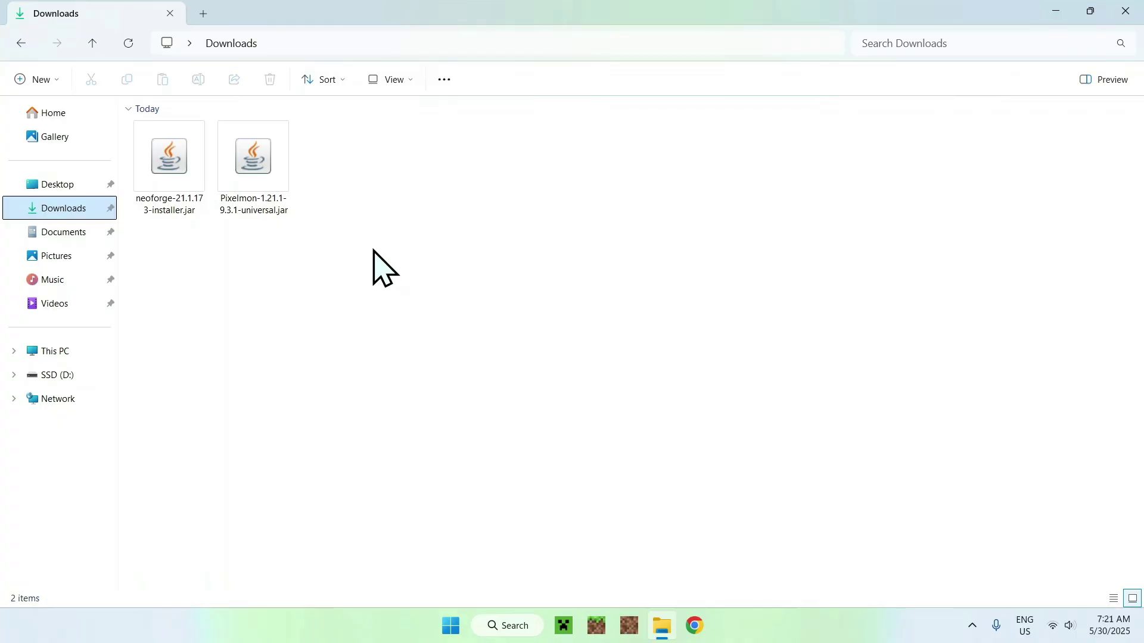
left_click(171, 207)
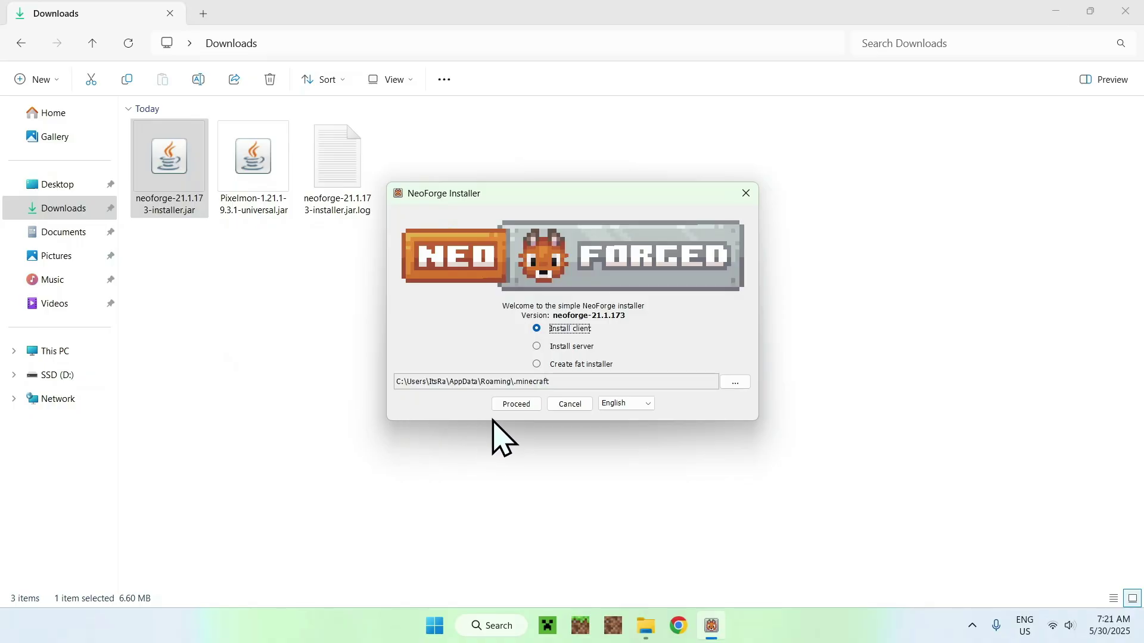
left_click(511, 406)
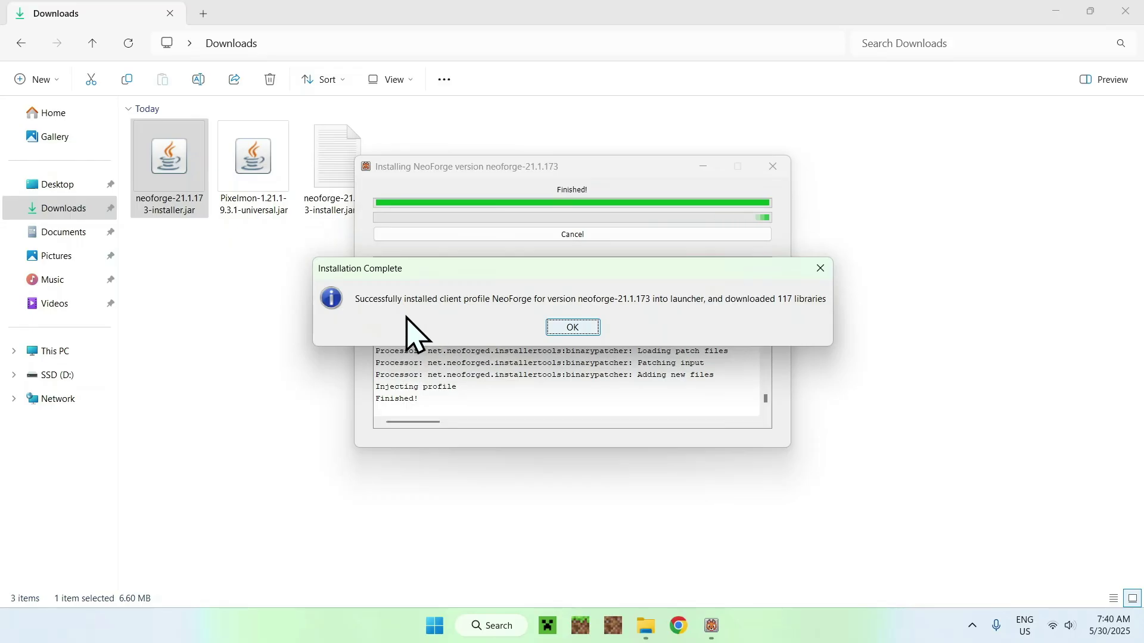
left_click(571, 332)
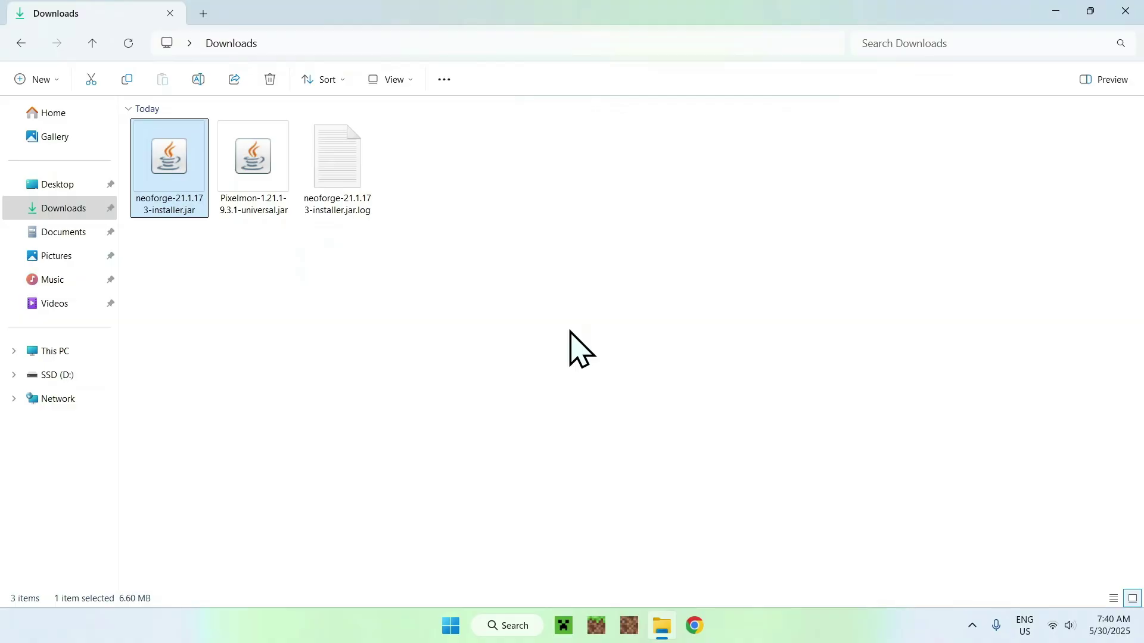
Step: From the launcher's Installations list, open the NeoForge 21.1.173 .minecraft folder
left_click(564, 626)
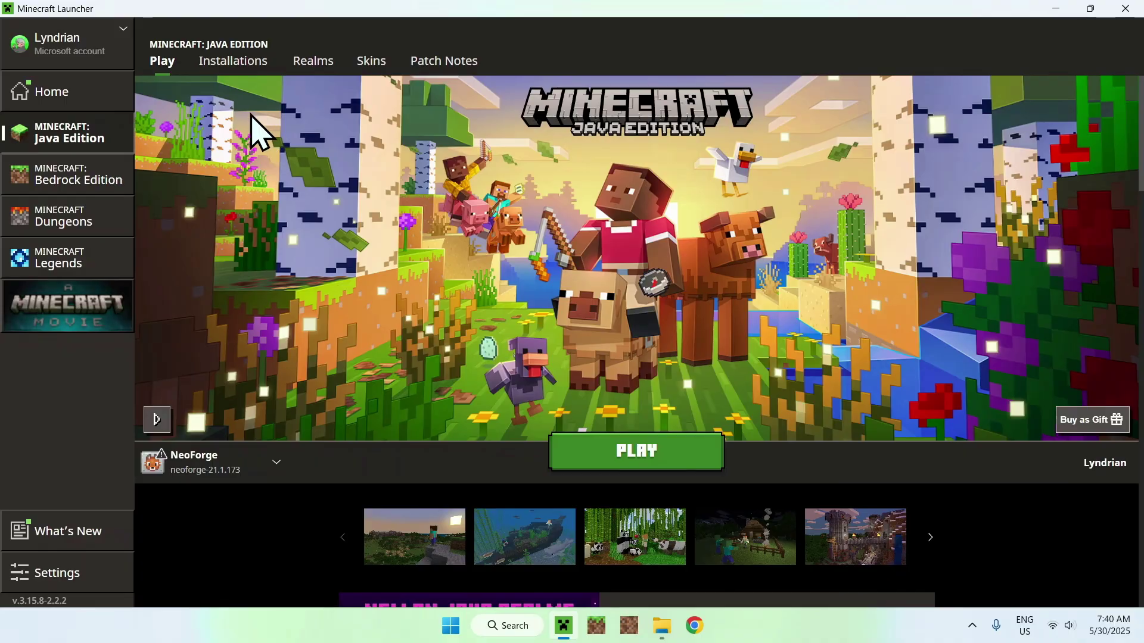
left_click(232, 63)
mouse_move(369, 340)
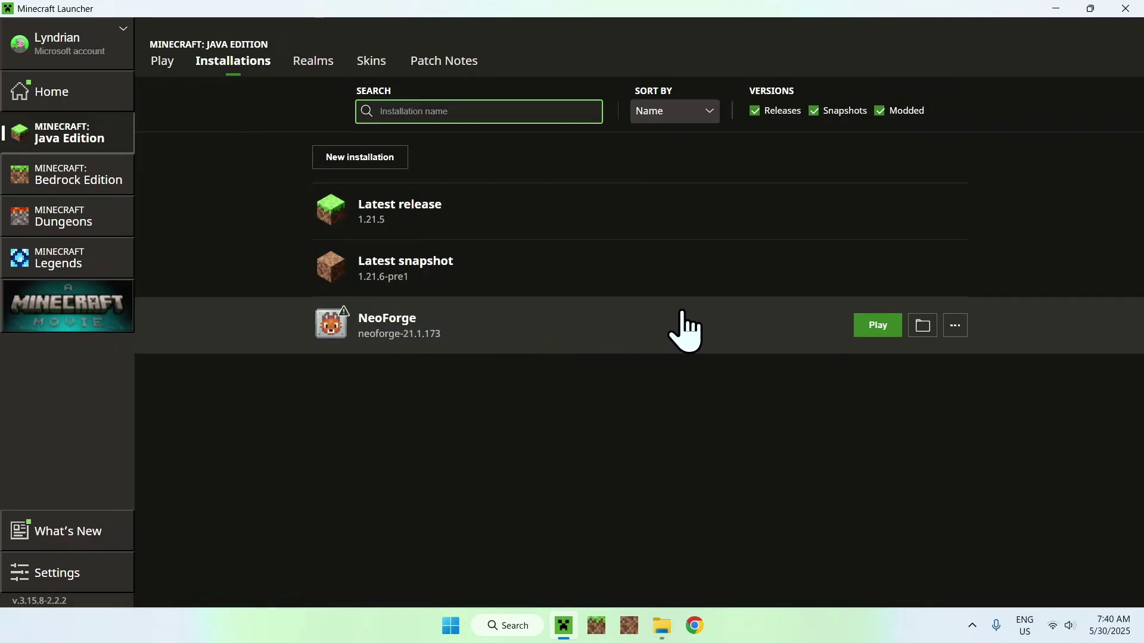
left_click(924, 327)
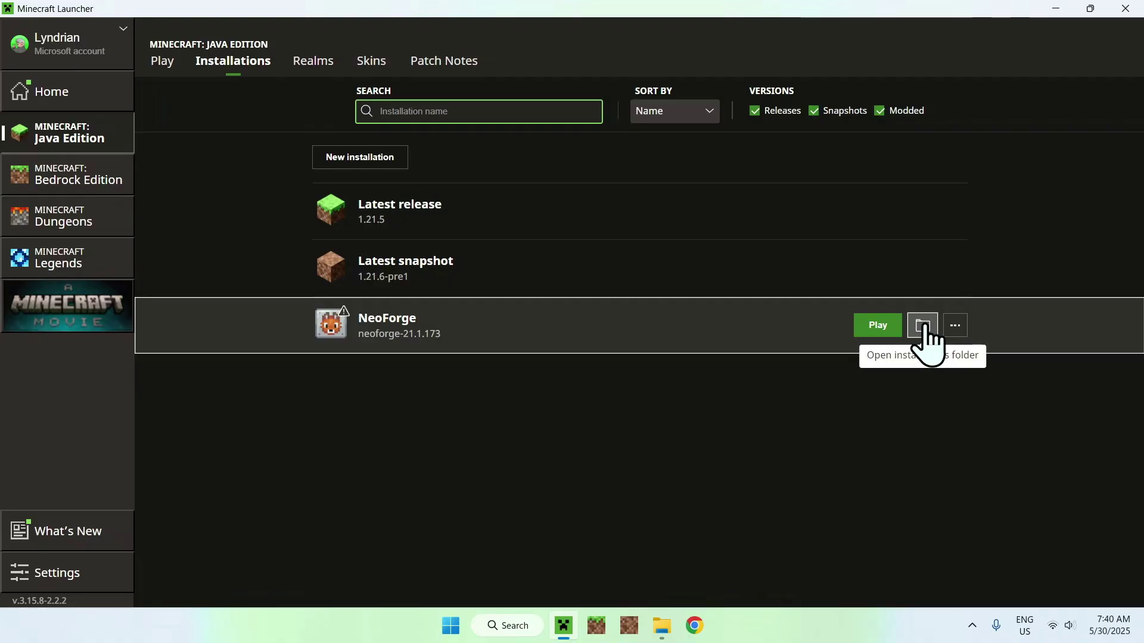
scroll(749, 313, "down", 2)
scroll(745, 313, "up", 2)
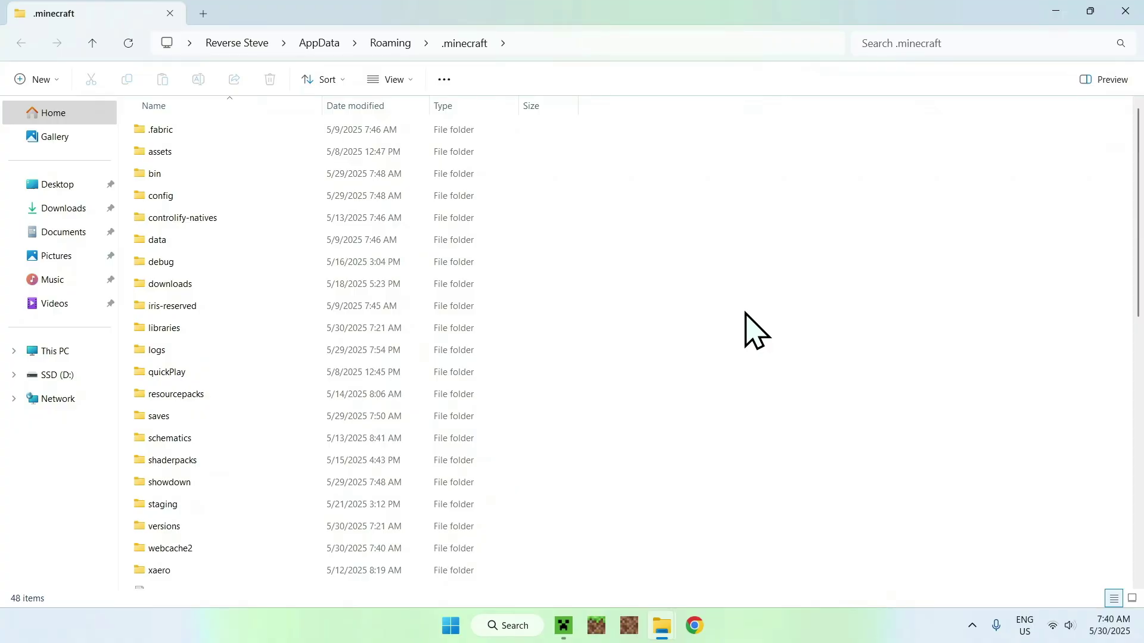
Step: Create a new folder named 'mods' in .minecraft and open it
right_click(649, 286)
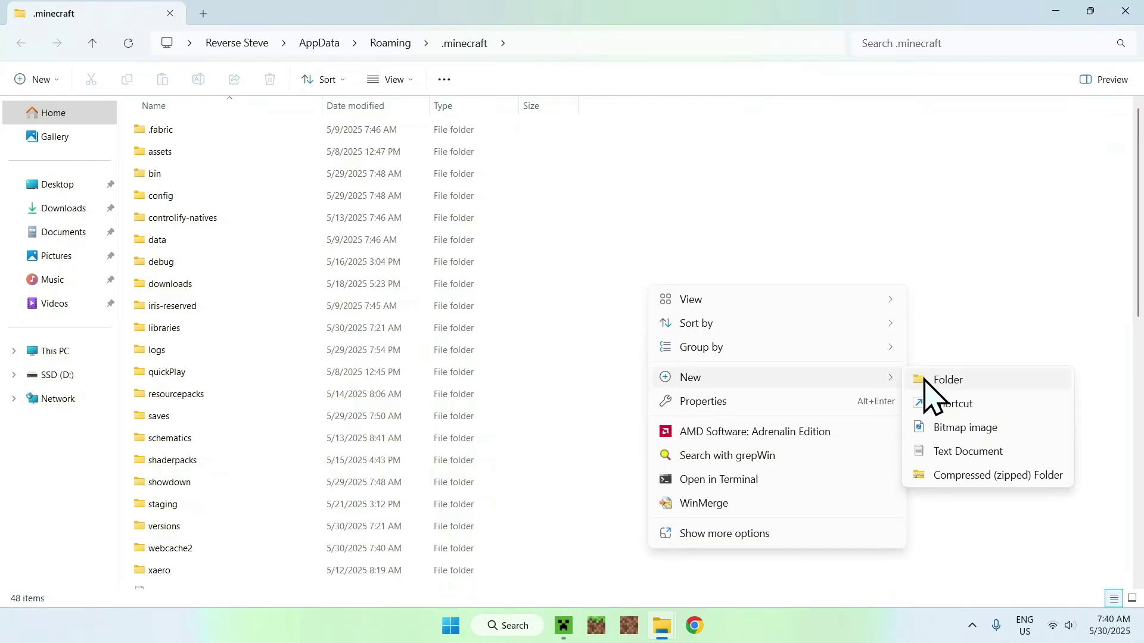
left_click(925, 379)
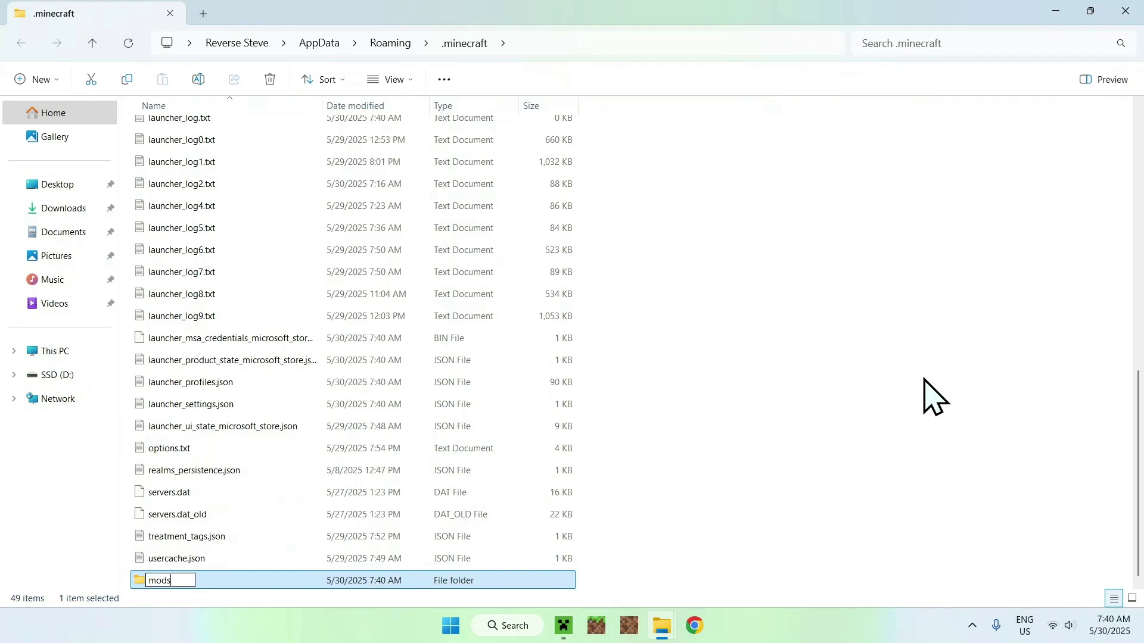
key("Return")
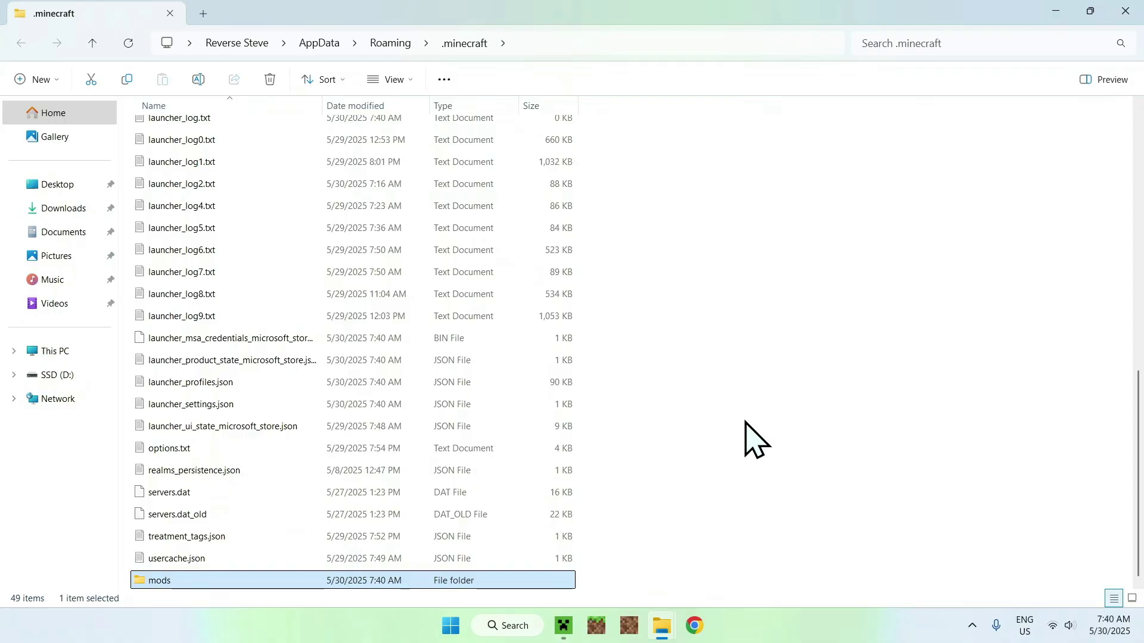
left_click(750, 441)
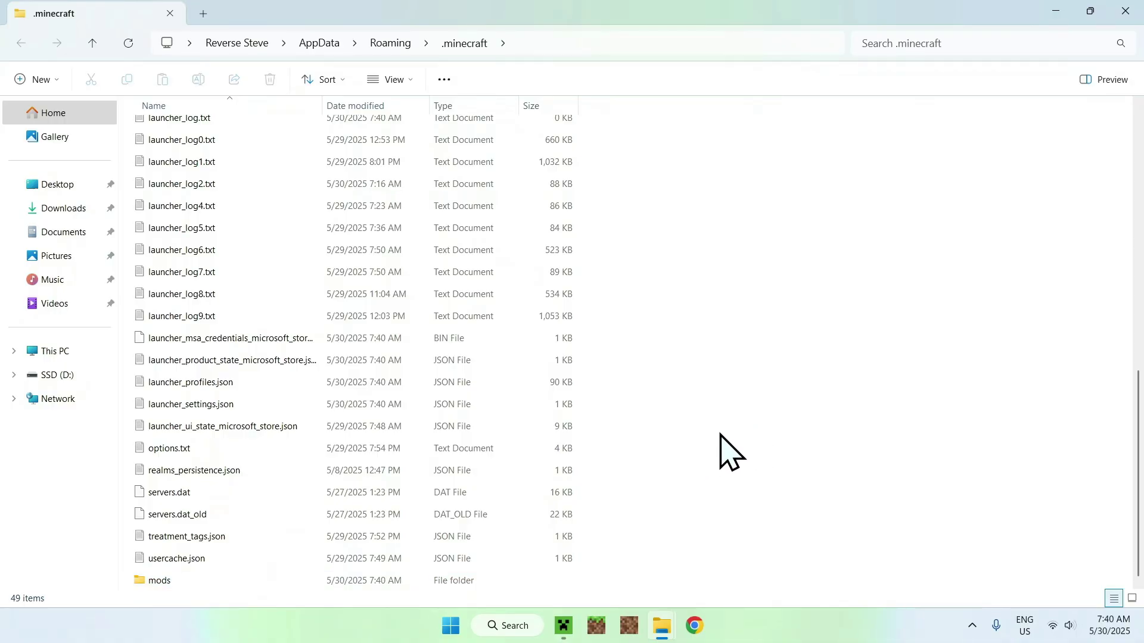
double_click(259, 581)
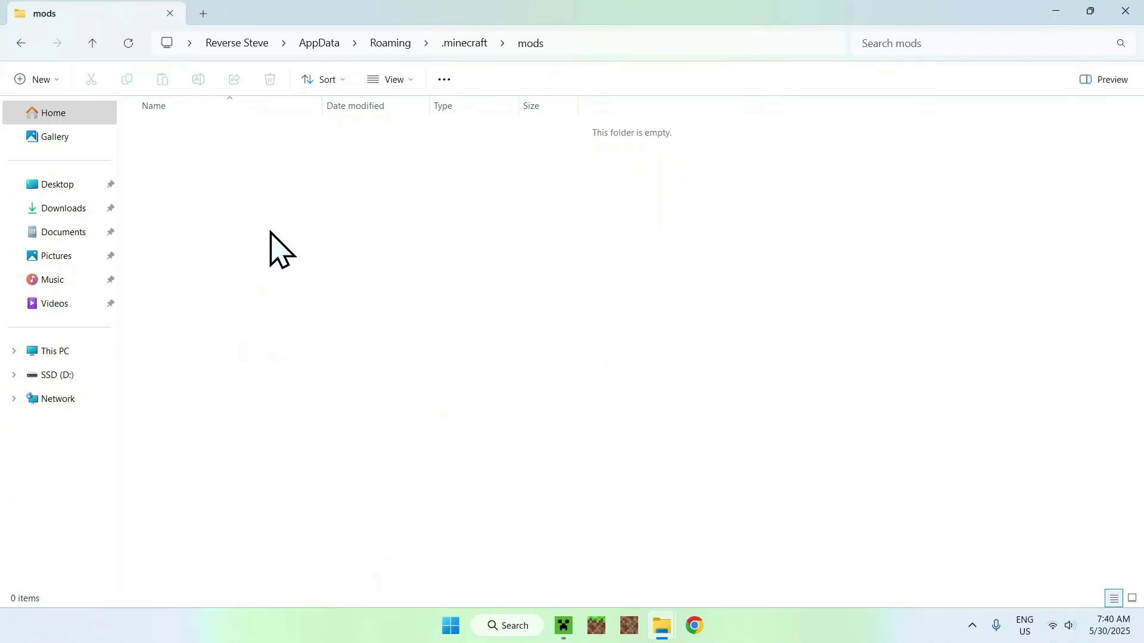
Step: Paste Pixelmon-1.21.1-9.3.1-universal.jar from Downloads into mods, then return to the launcher
left_click(59, 209)
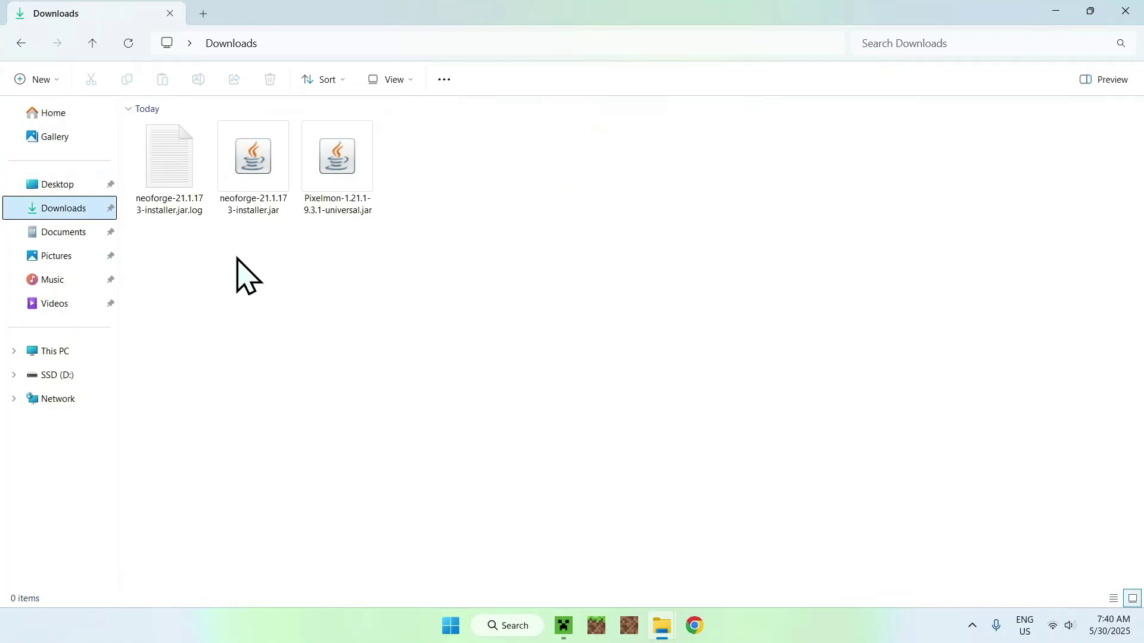
left_click(359, 160)
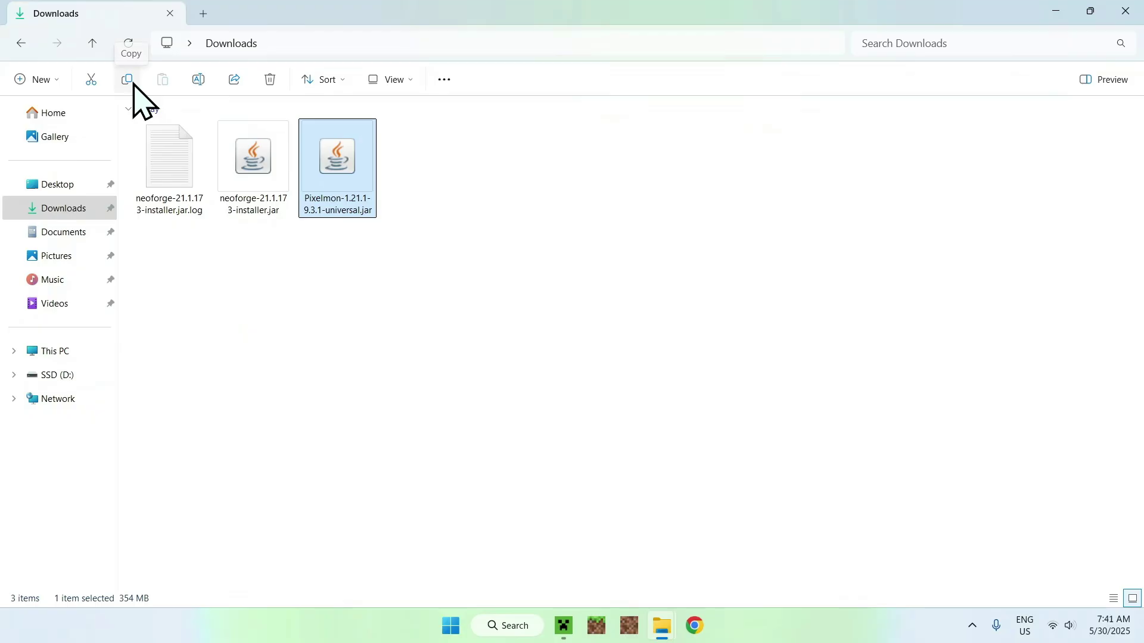
left_click(22, 44)
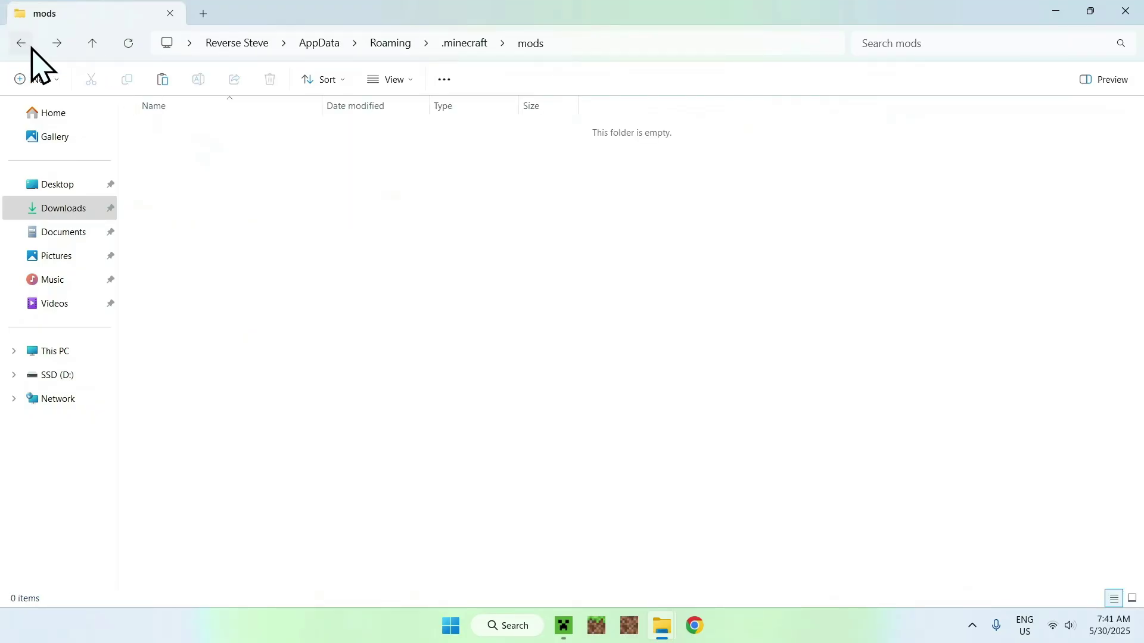
left_click(161, 81)
left_click(246, 190)
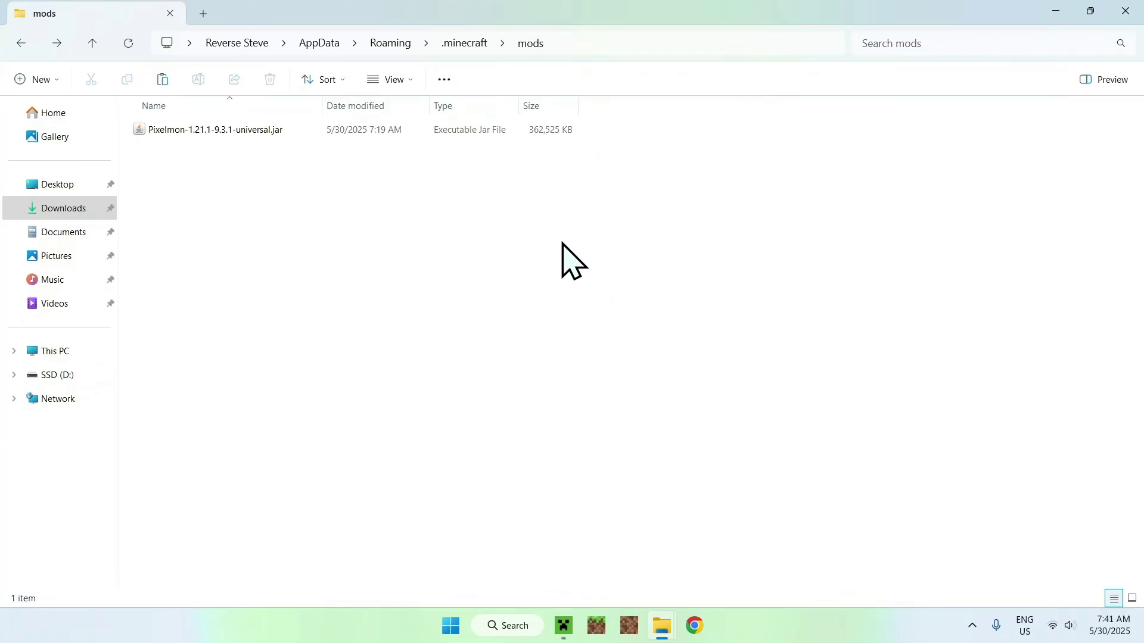
left_click(556, 618)
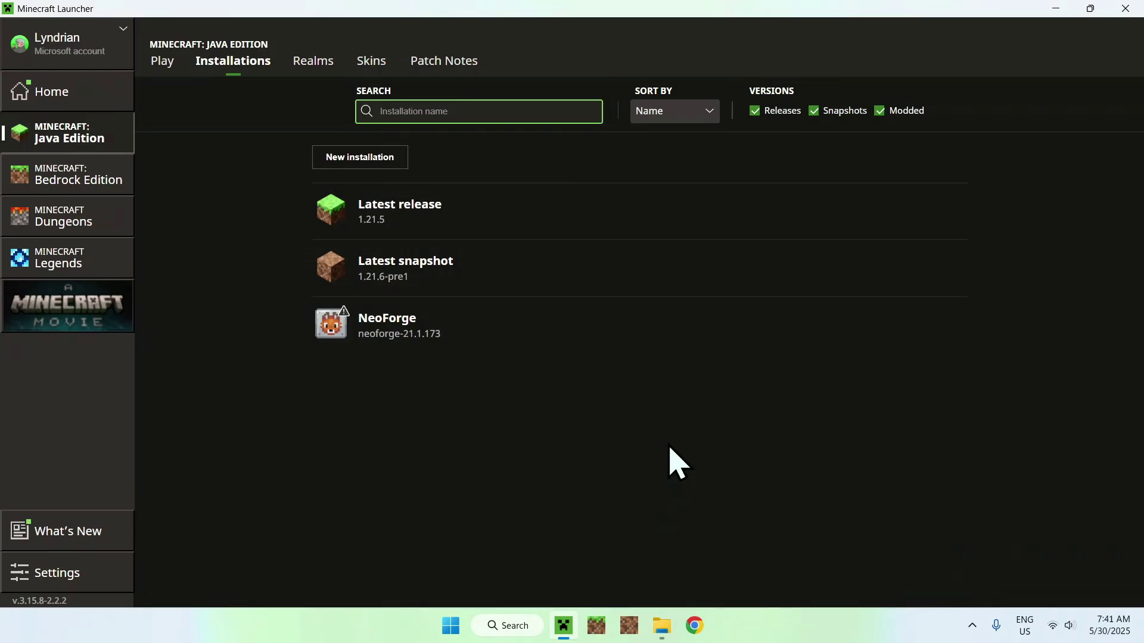
Step: Play the NeoForge 1.21.1 installation, ticking 'I understand the risks' to confirm the launch
left_click(165, 63)
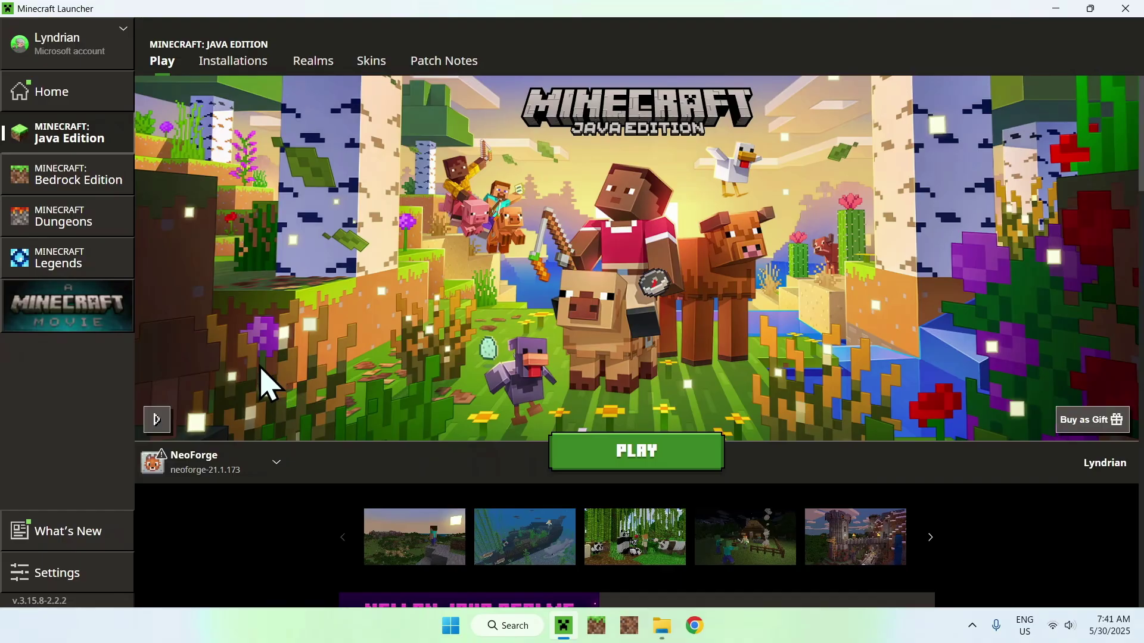
left_click(629, 470)
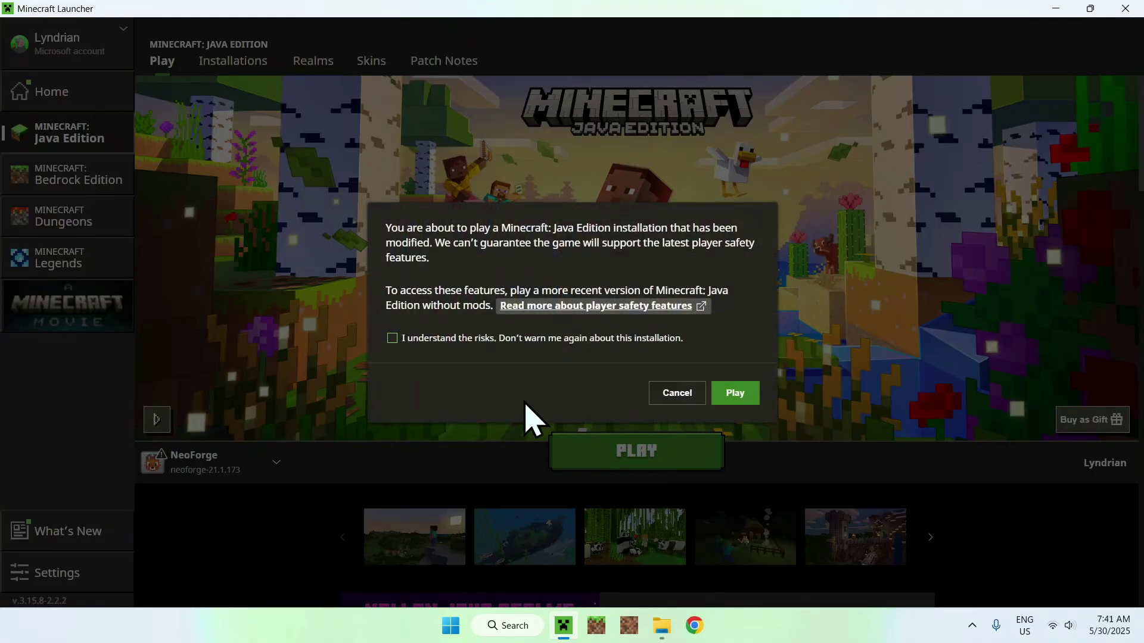
left_click(392, 339)
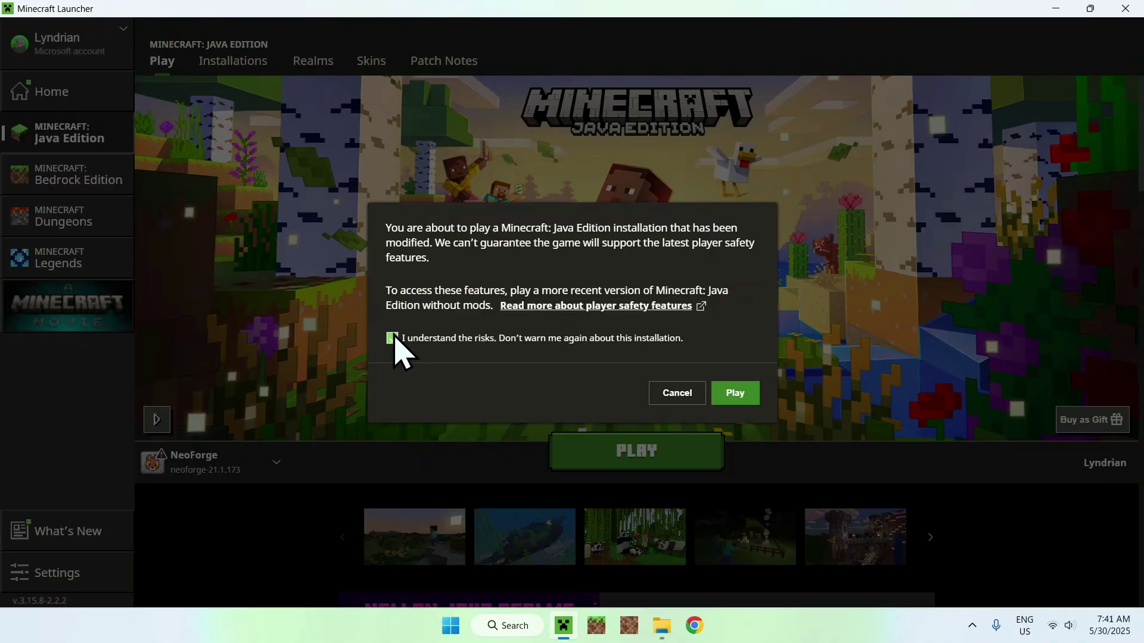
left_click(736, 394)
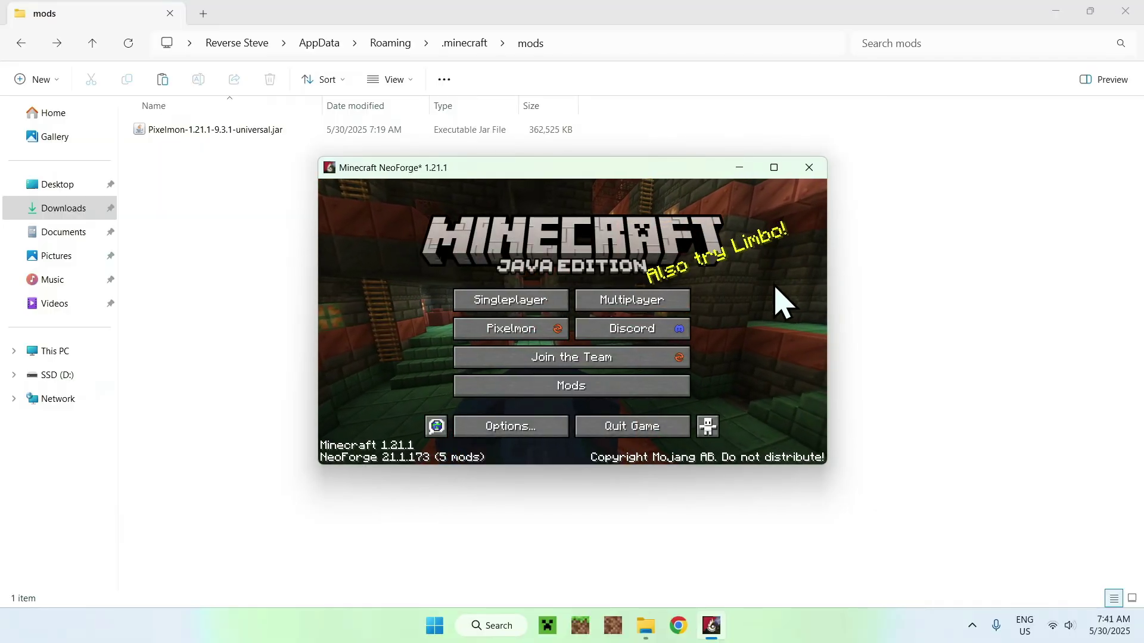
Step: Maximize Minecraft and start a new Singleplayer world, 'New World', with Game Mode set to Creative
left_click(775, 169)
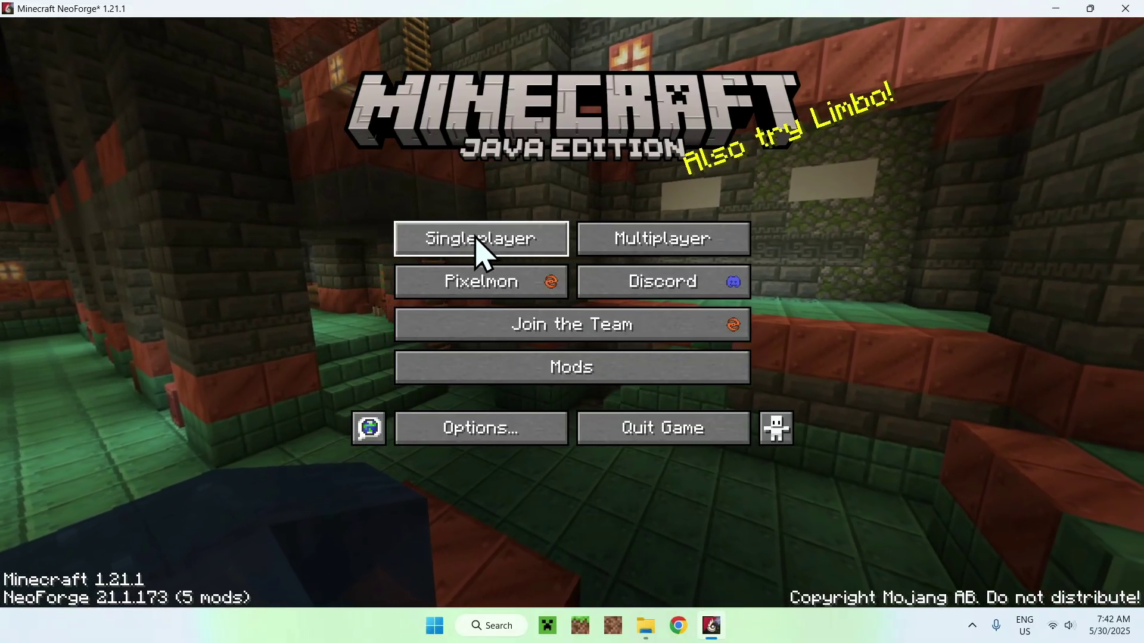
left_click(475, 236)
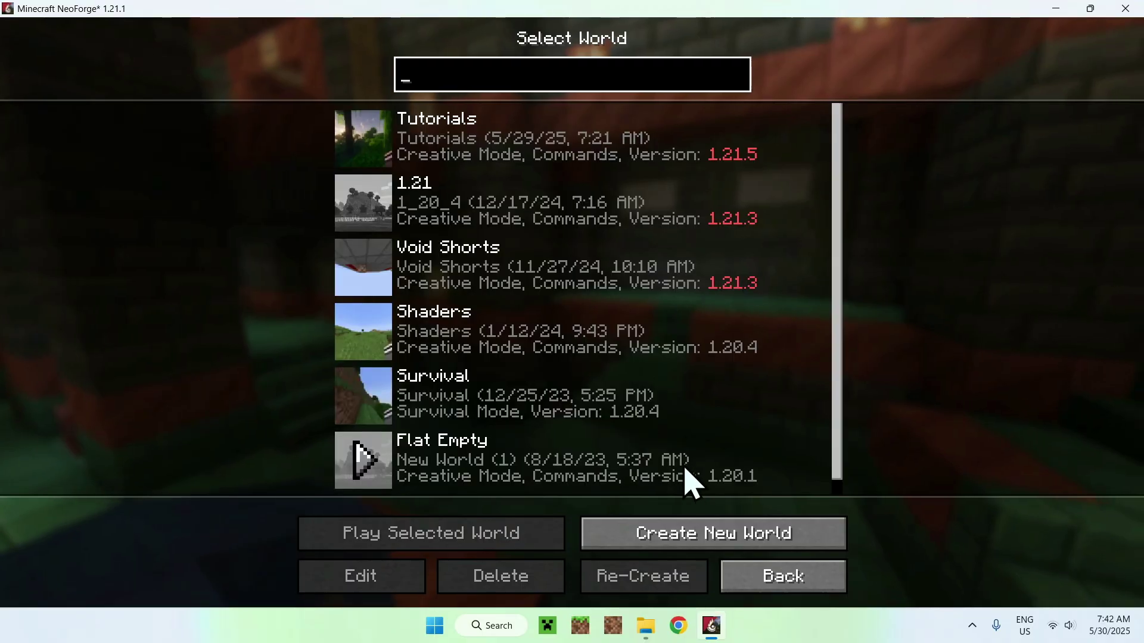
left_click(730, 535)
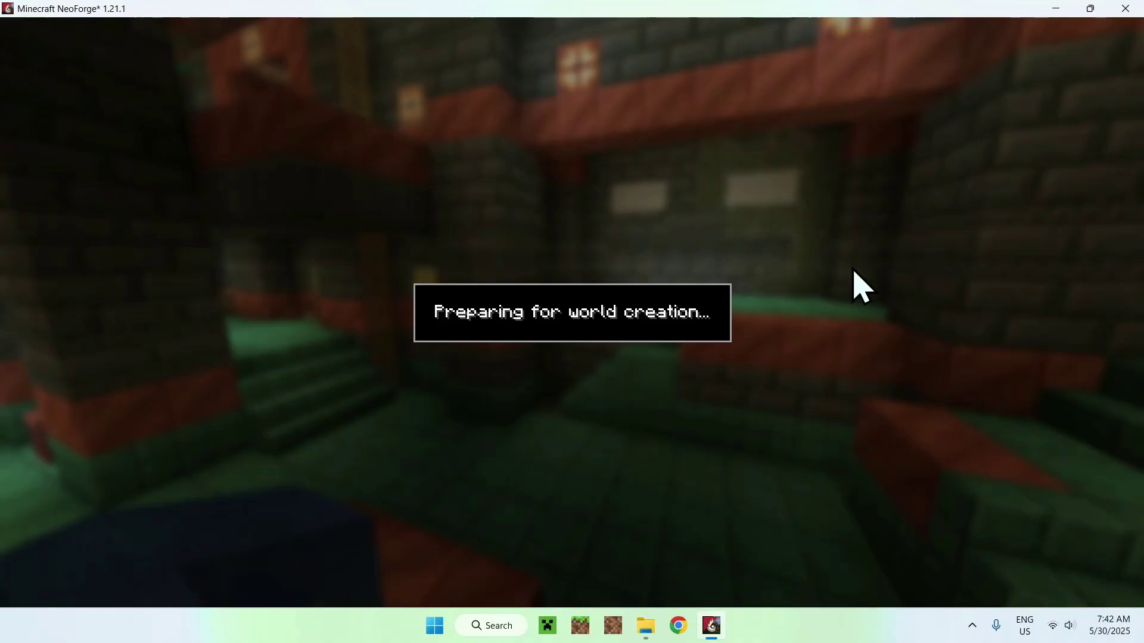
left_click(702, 197)
left_click(700, 197)
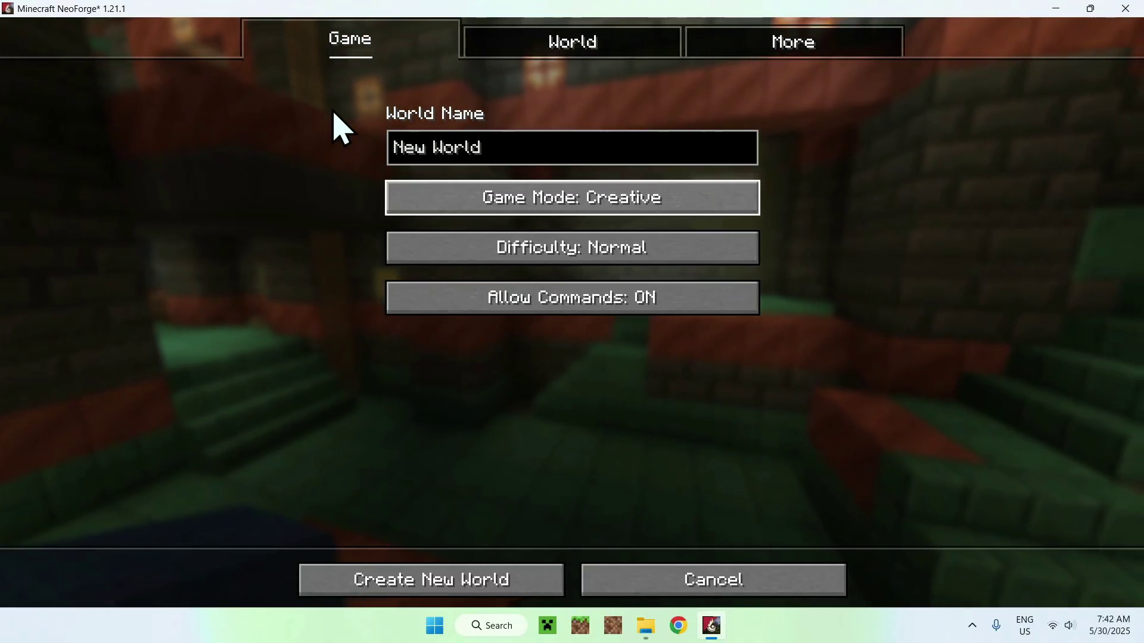
Step: Generate 'New World' and choose Bulbasaur on the Pixelmon starter picker
left_click(390, 577)
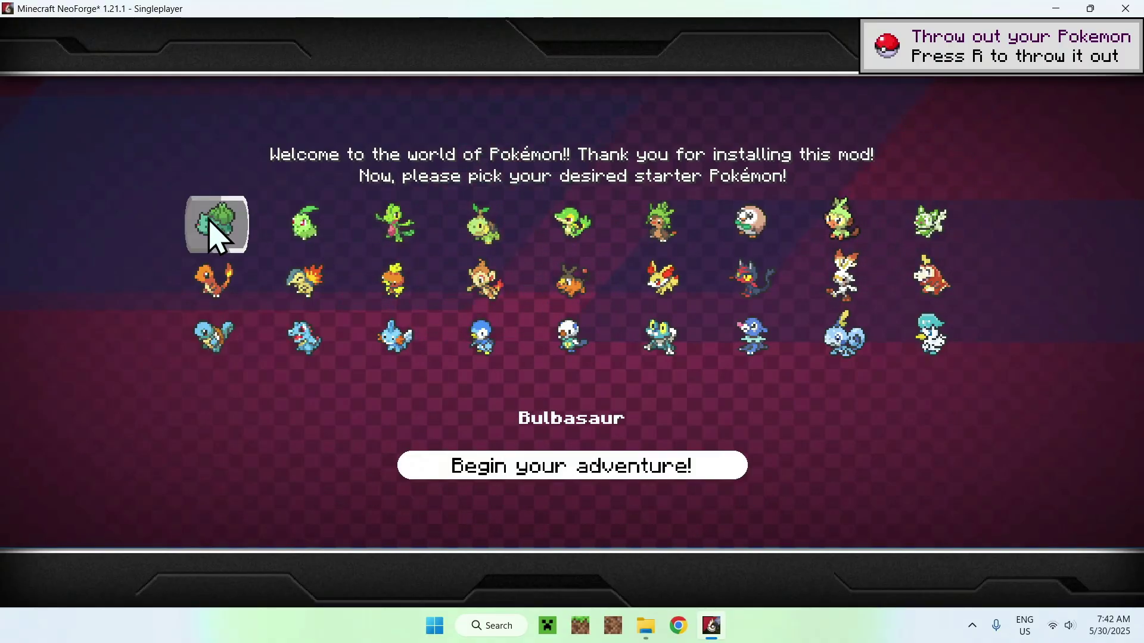
Step: Begin the adventure with Bulbasaur, then fly over the village walls and main road toward the arena
left_click(512, 471)
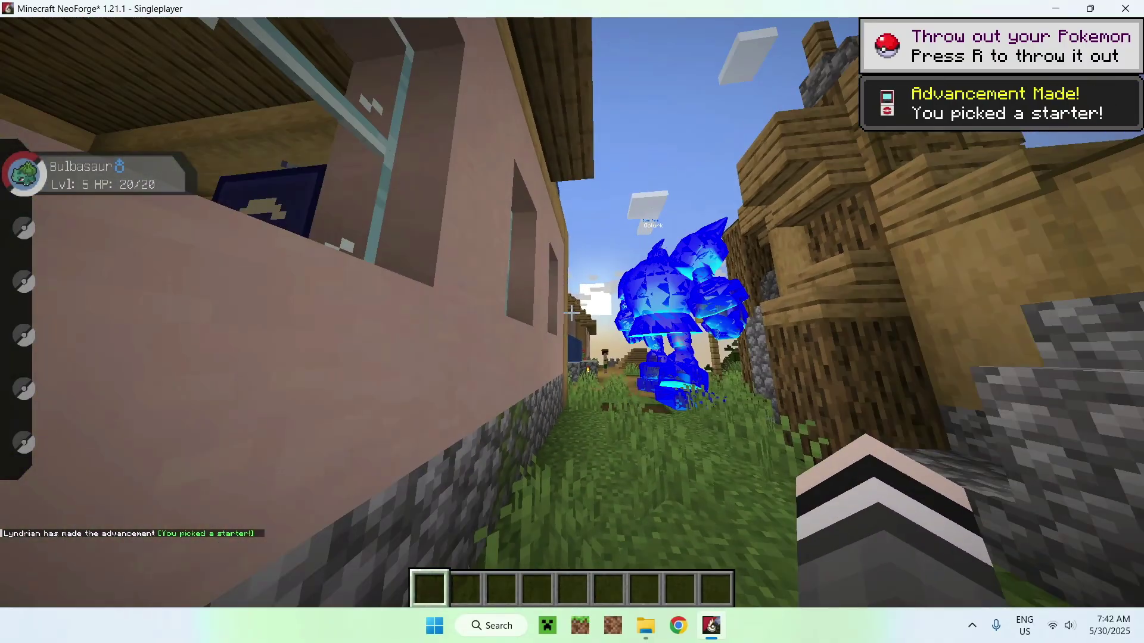
key("w")
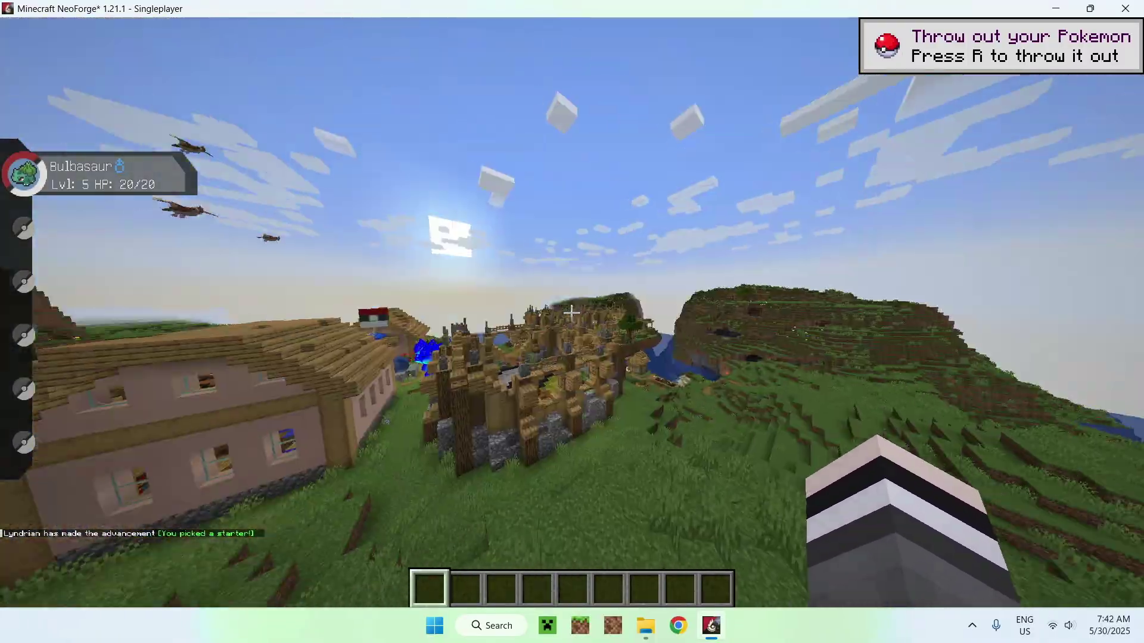
key("w")
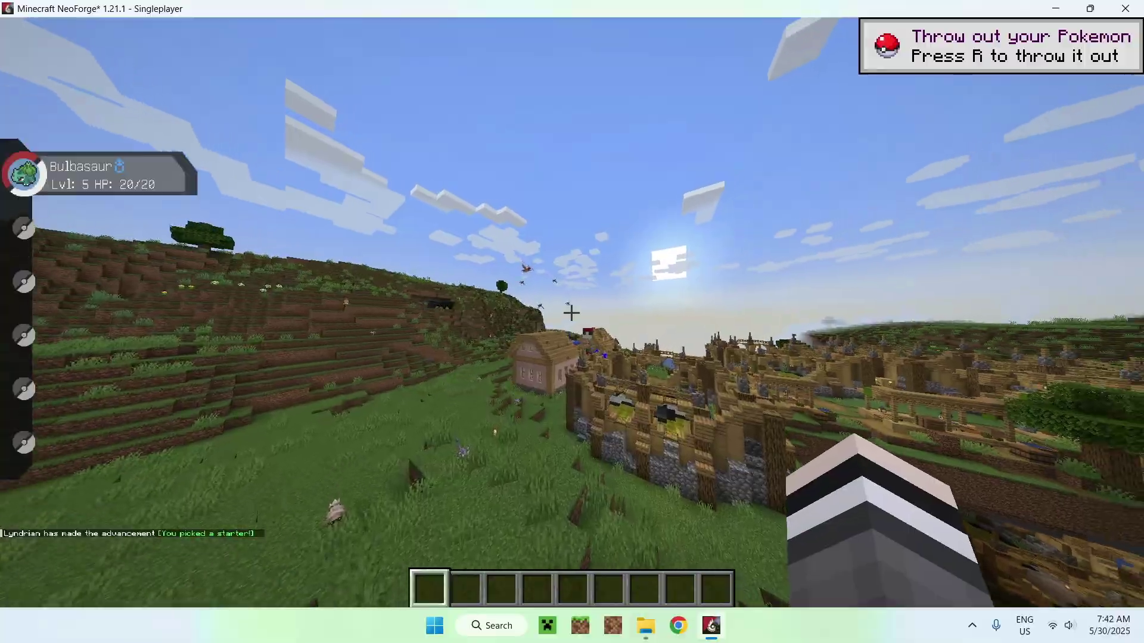
key("w")
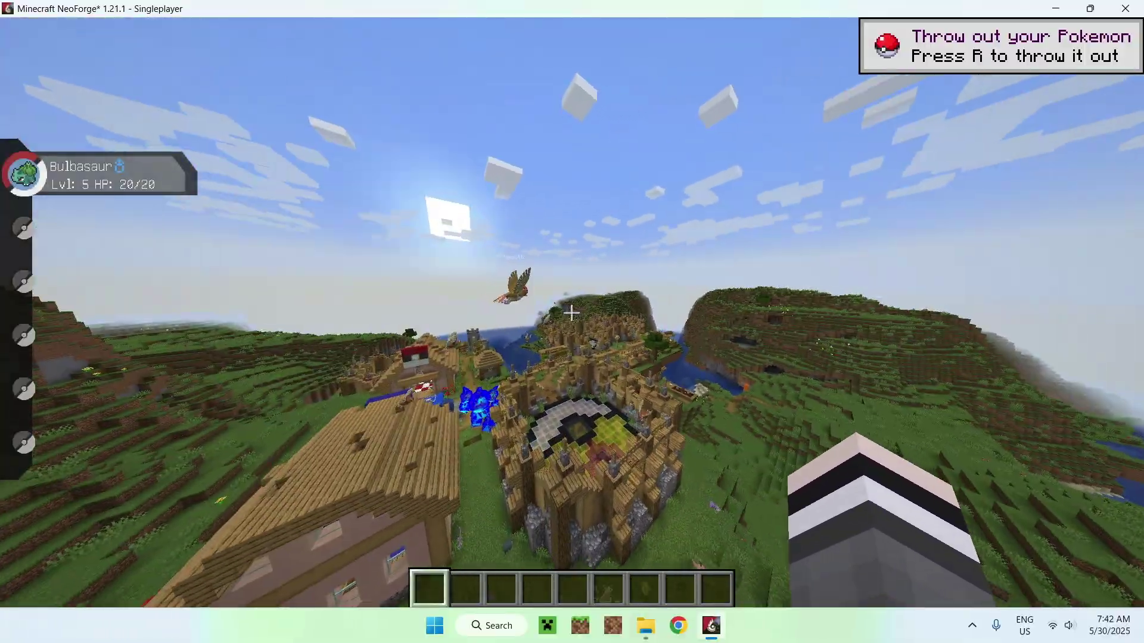
key("w")
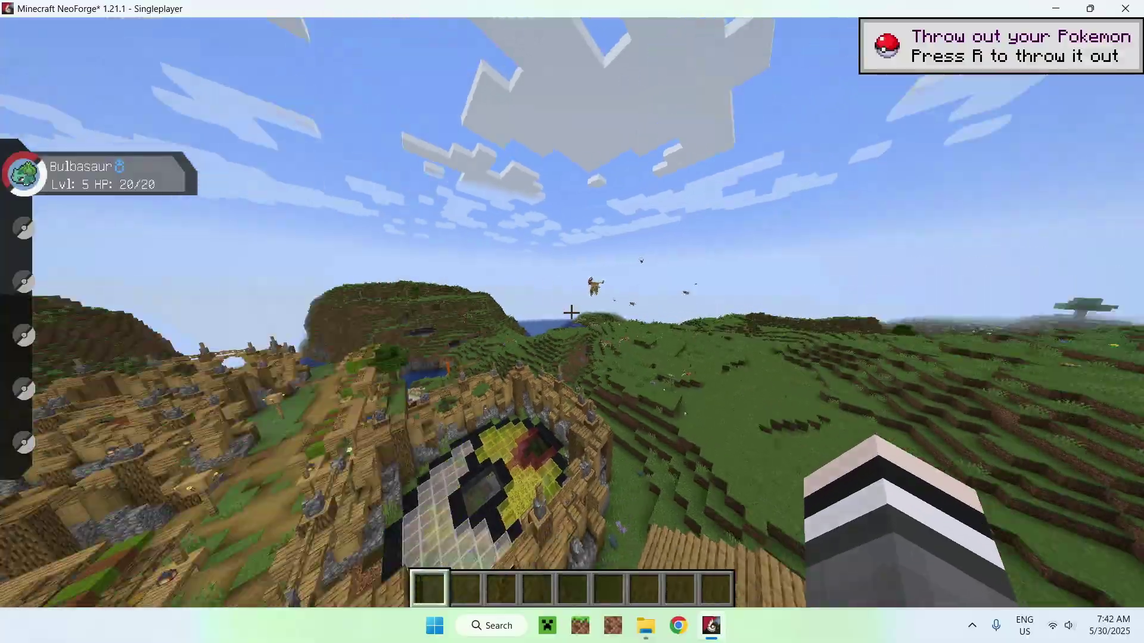
key("w")
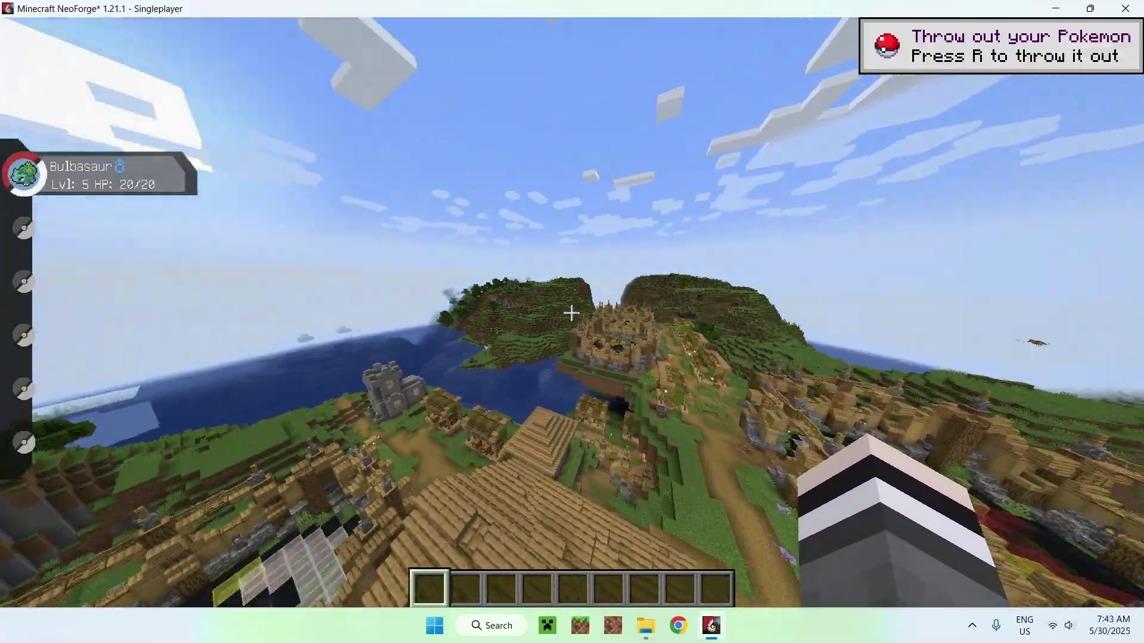
Step: Fly back over the village to the hillside and switch to third-person front view with F5
key("w")
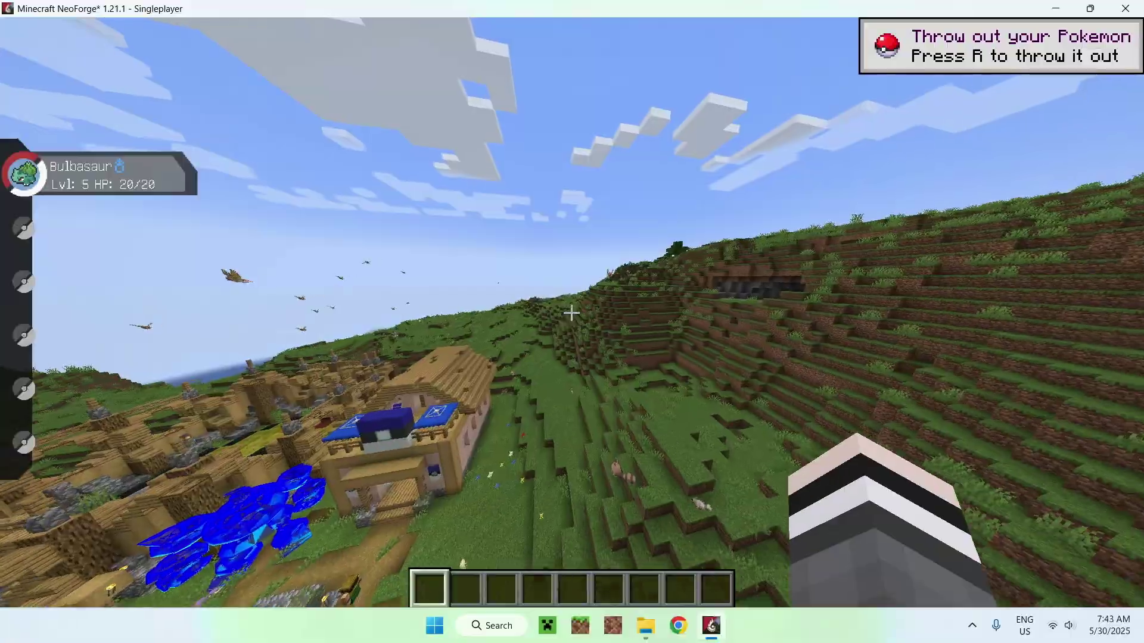
key("w")
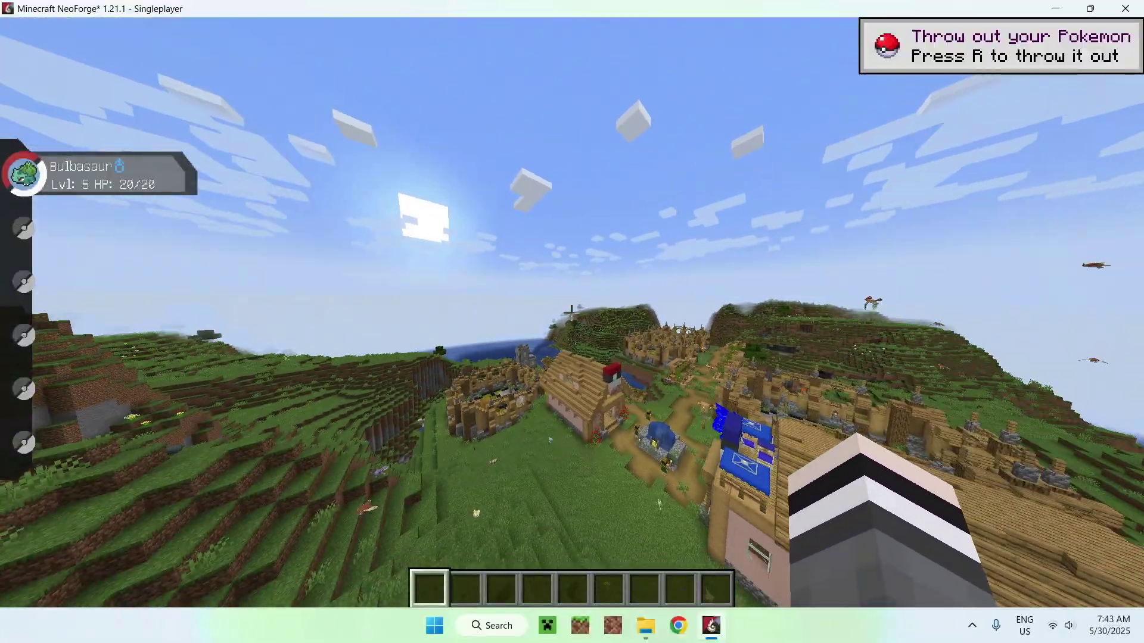
key("w")
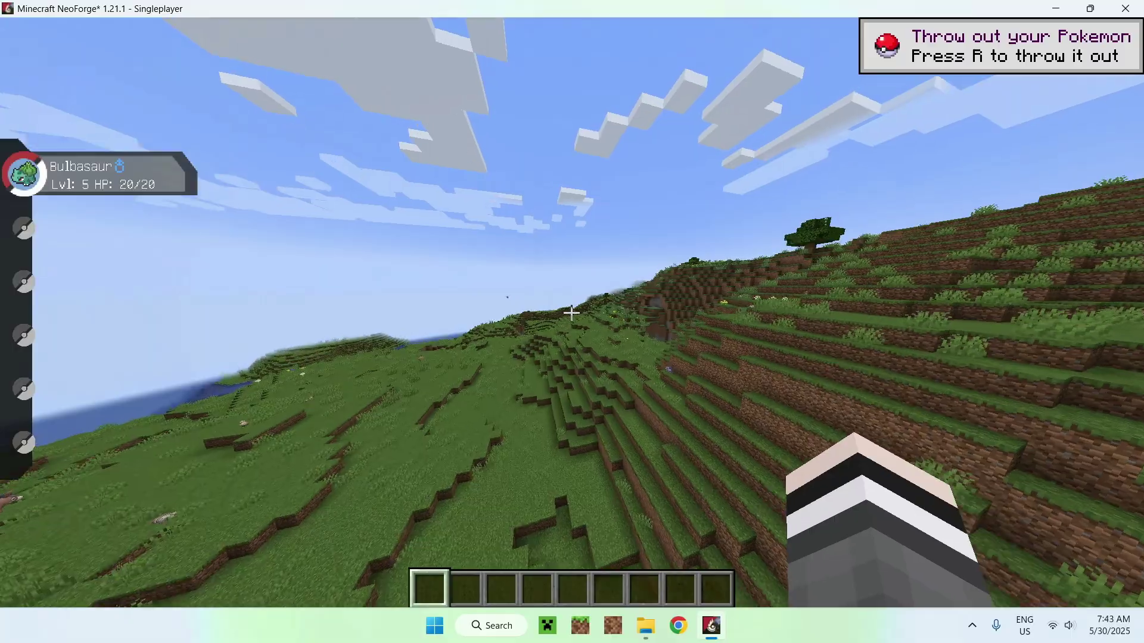
key("w")
key("F5")
key("F5")
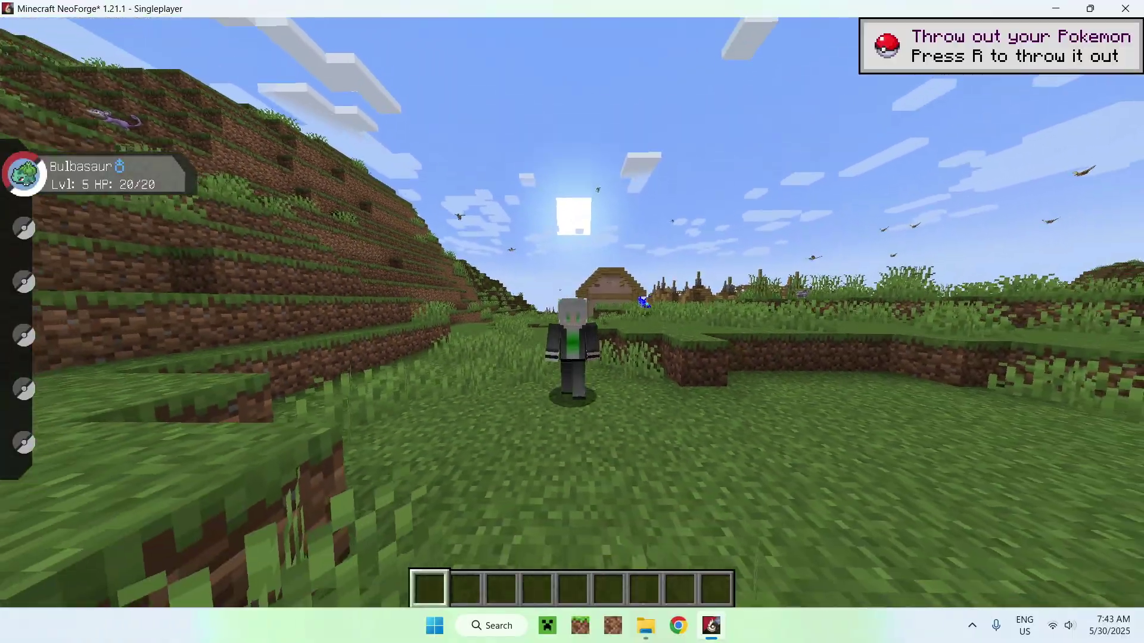
key("w")
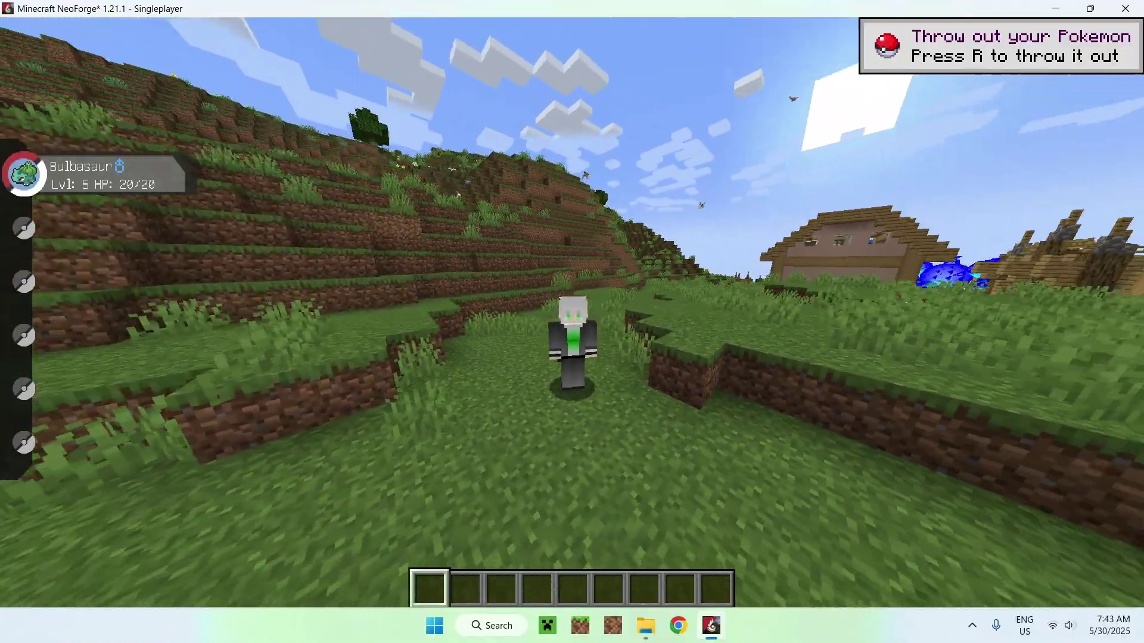